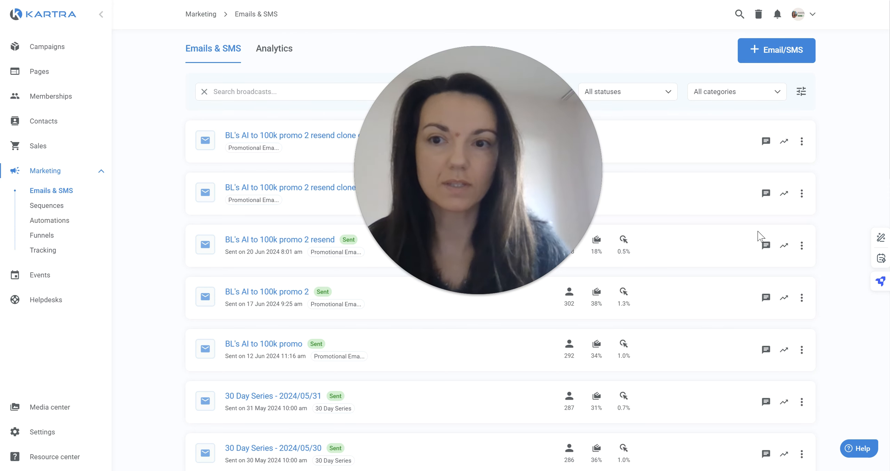
mouse_move(444, 269)
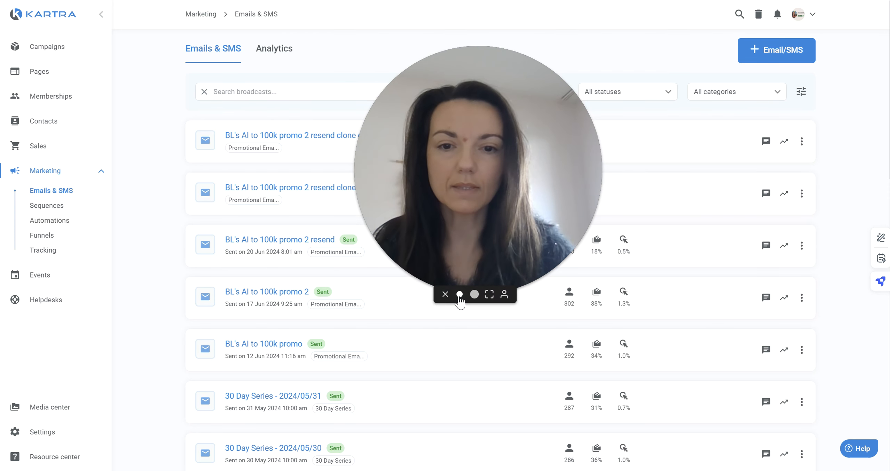
left_click(460, 294)
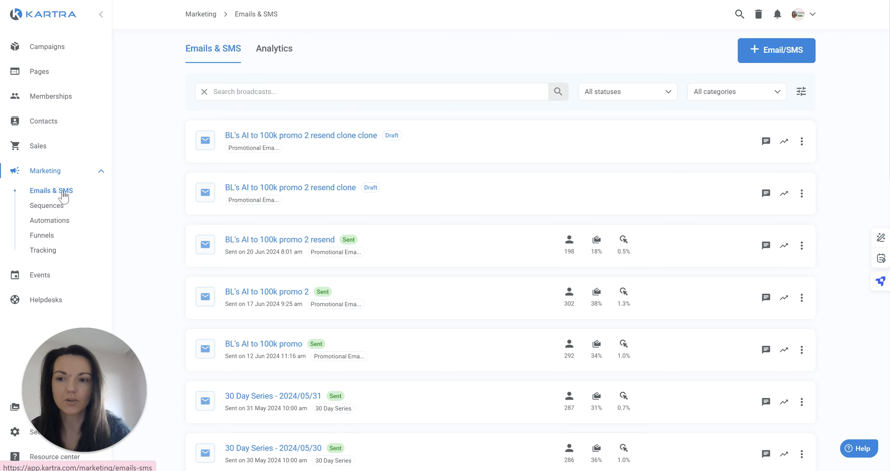
Start a new broadcast named "Date - Newsletter" with Email as the broadcast type
left_click(804, 57)
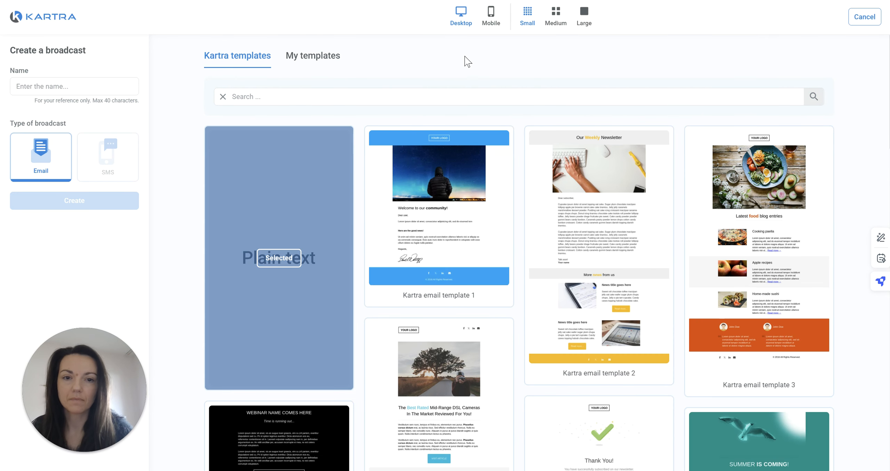
left_click(100, 88)
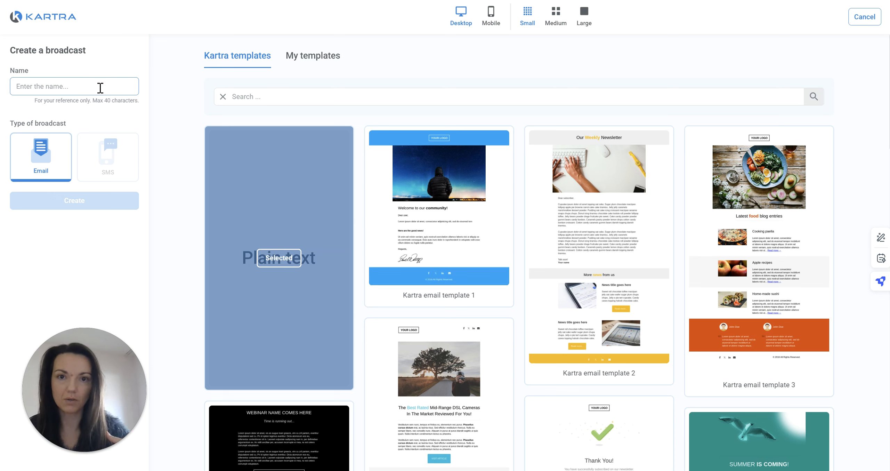
type("Da")
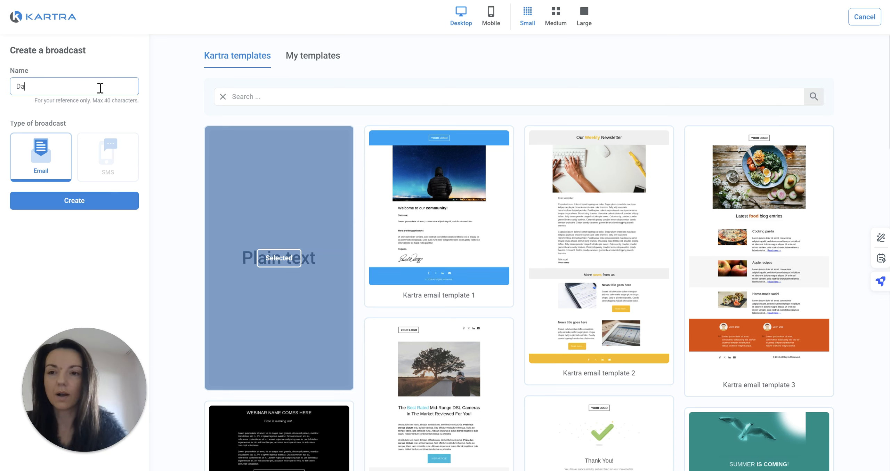
type("te - Newsletter")
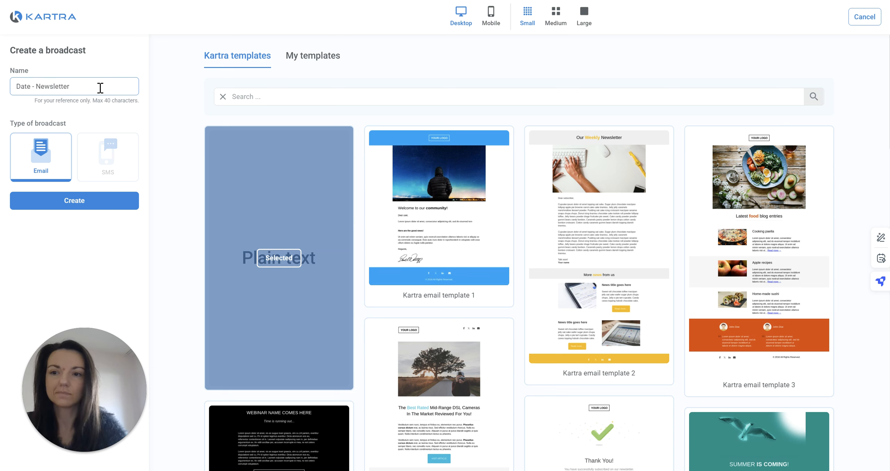
left_click(58, 158)
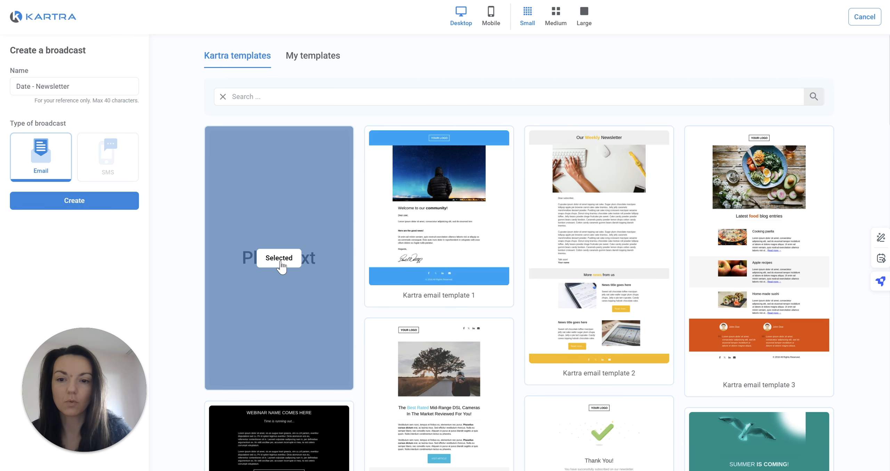
Browse the Kartra templates, choose the DAY 10 template from the saved personal templates, and create the broadcast
scroll(864, 211, "down", 15)
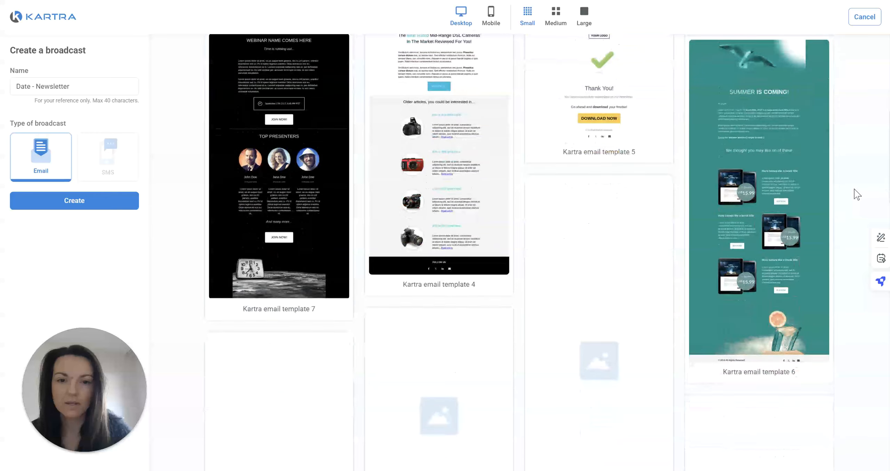
scroll(856, 193, "down", 15)
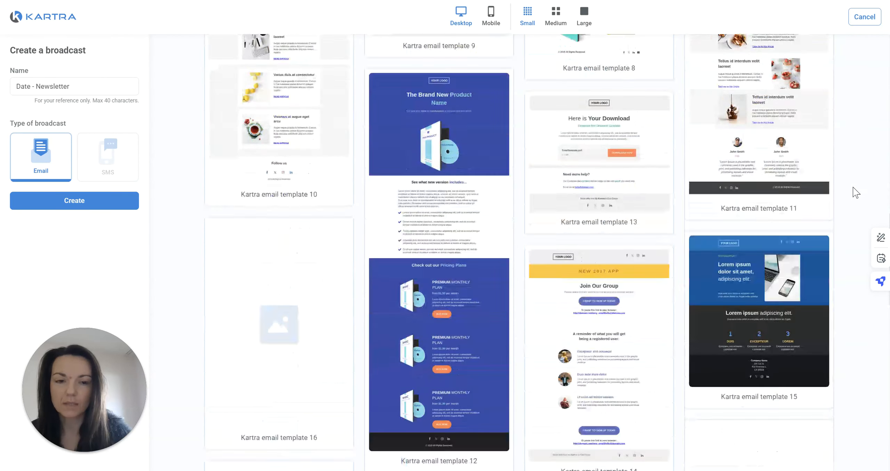
scroll(854, 193, "down", 8)
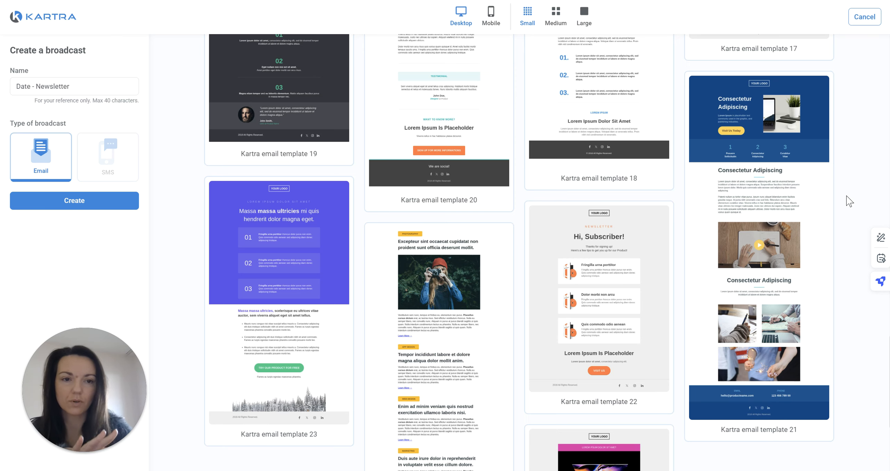
scroll(844, 192, "up", 20)
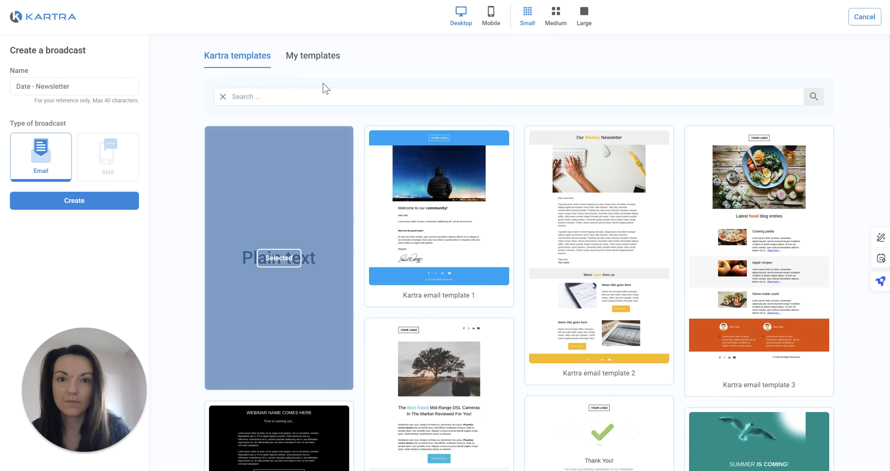
left_click(318, 60)
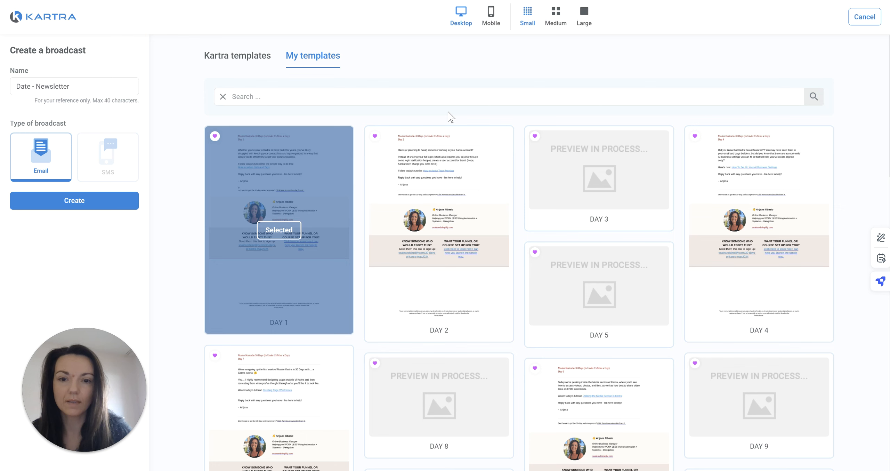
mouse_move(442, 237)
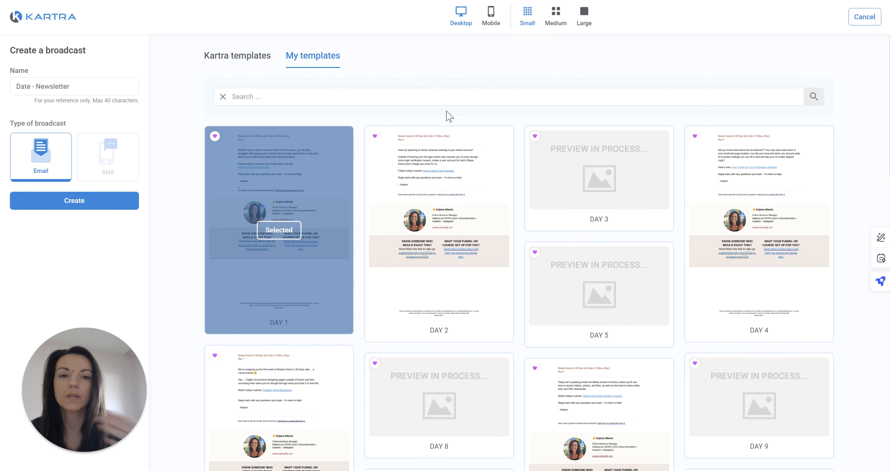
scroll(449, 132, "down", 10)
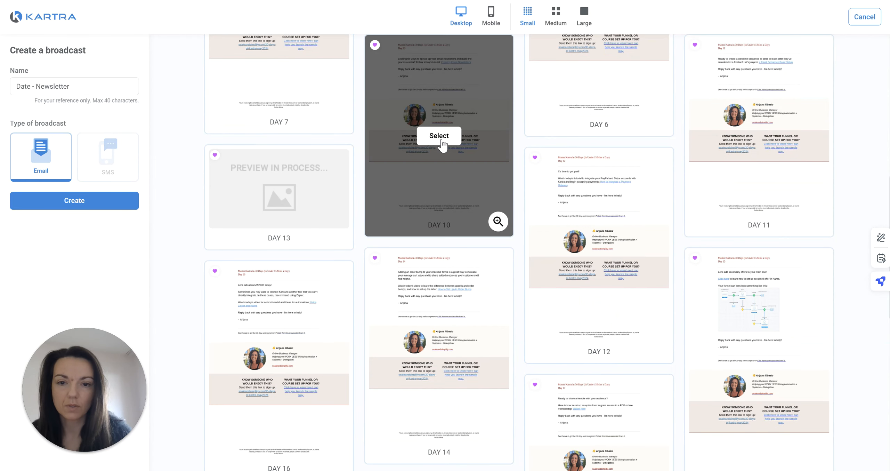
left_click(452, 146)
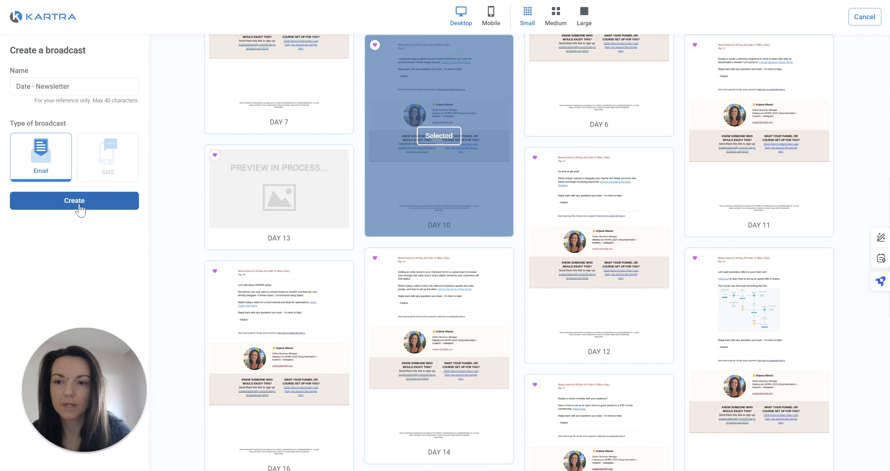
left_click(89, 197)
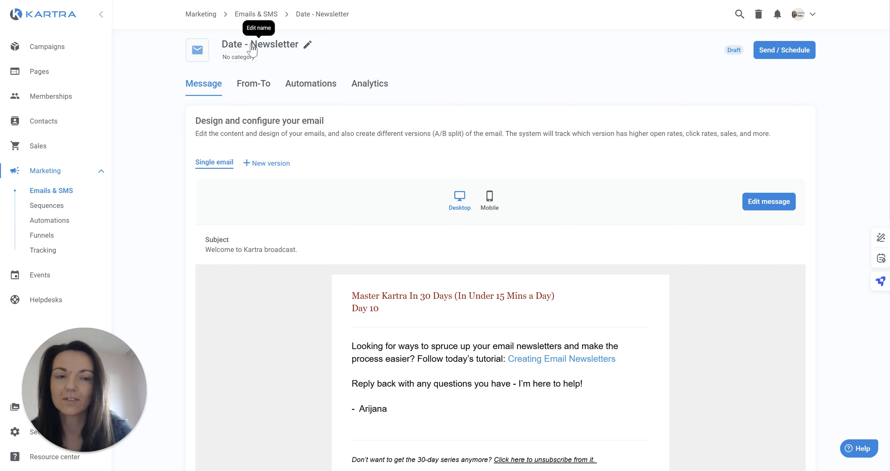
left_click(284, 49)
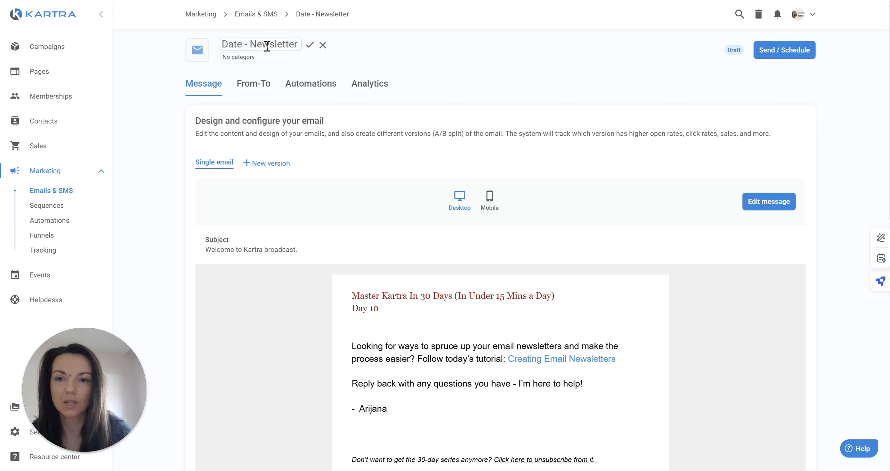
left_click(309, 44)
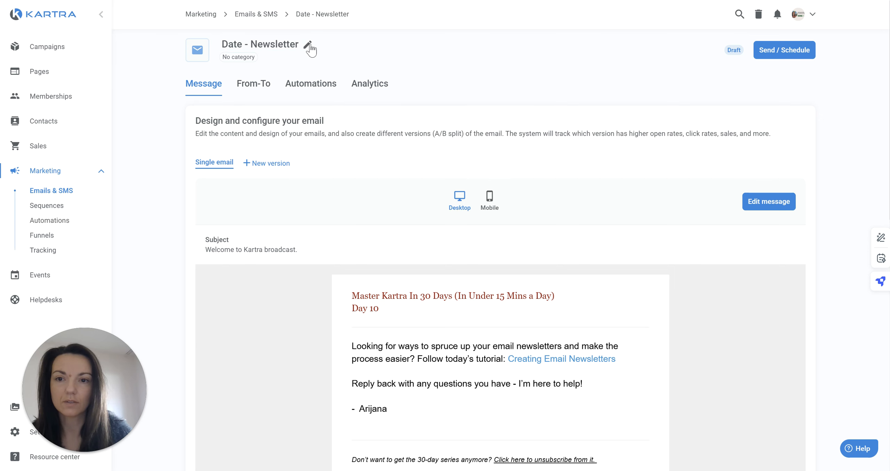
Add a new category named "Examples" from the broadcast's category settings
left_click(241, 58)
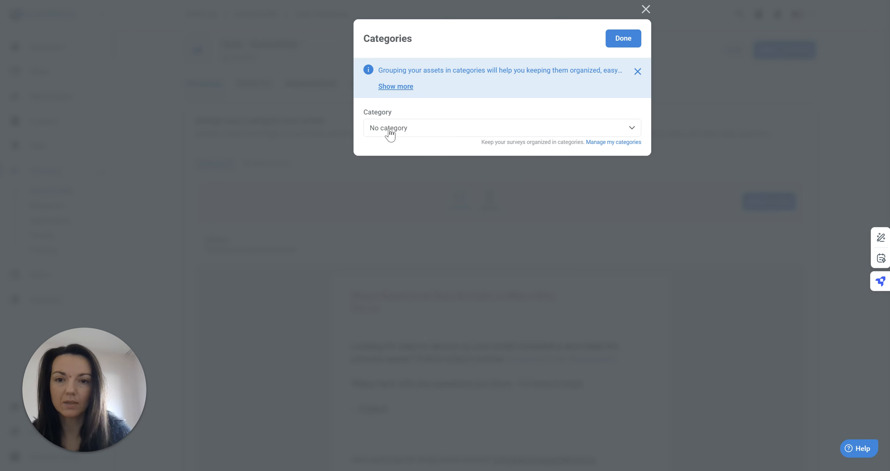
left_click(390, 134)
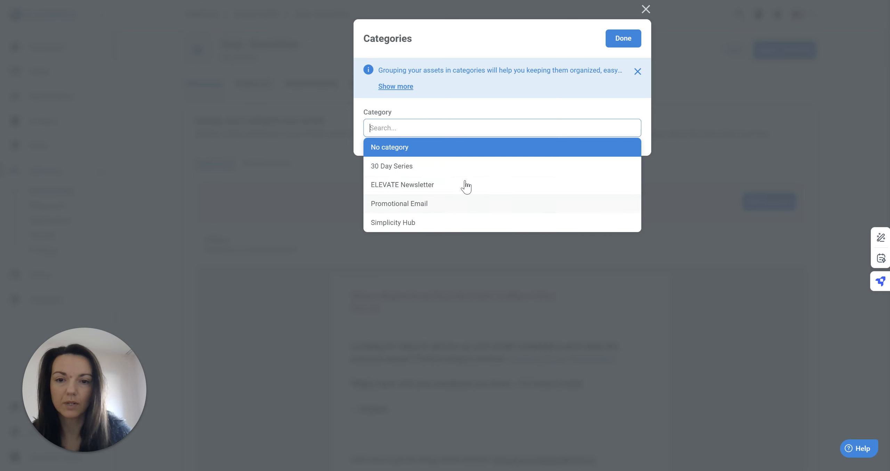
left_click(493, 110)
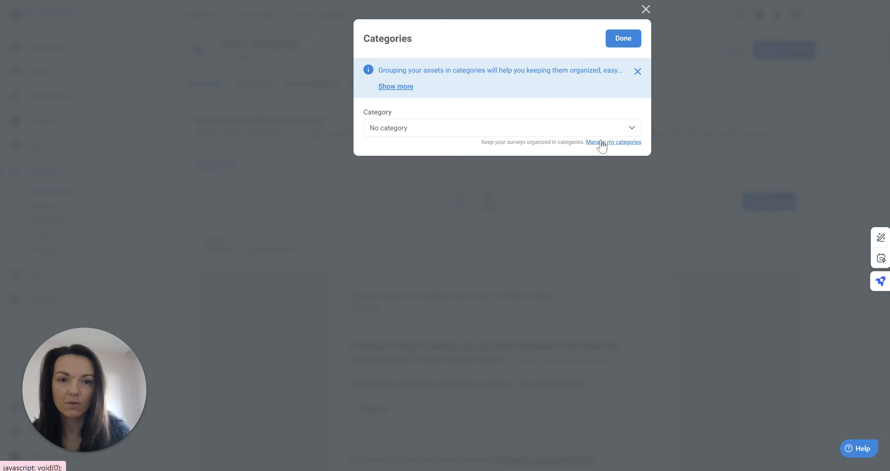
left_click(601, 140)
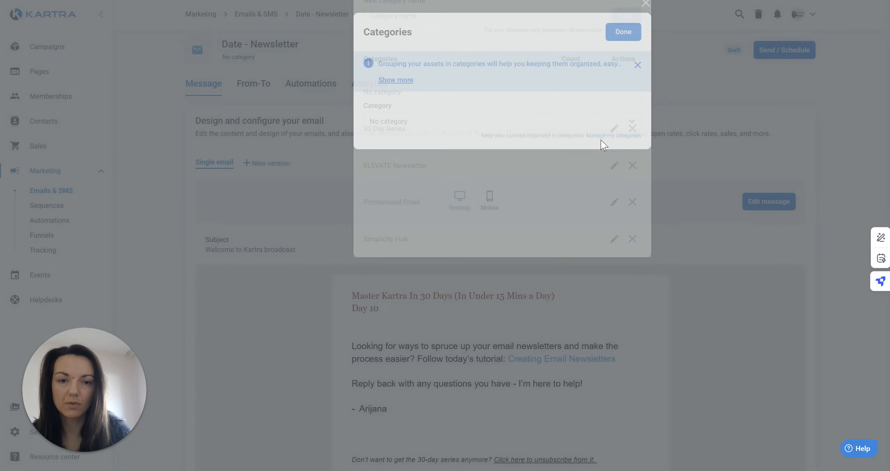
left_click(541, 126)
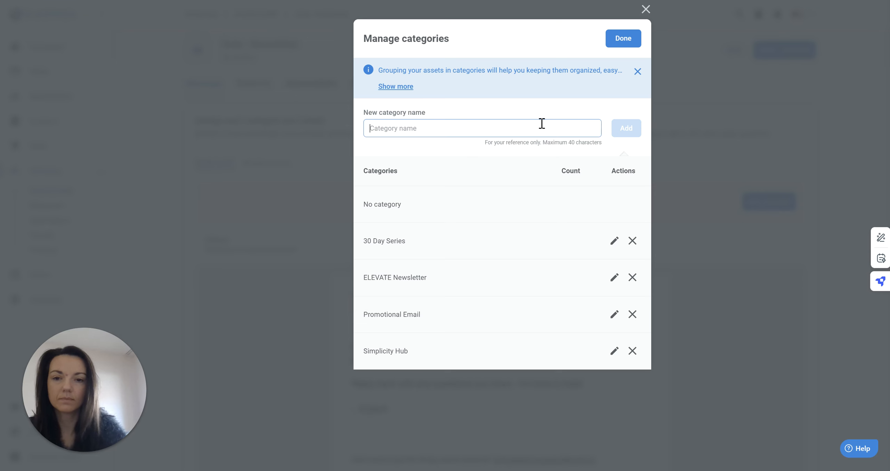
type("Examples")
left_click(627, 130)
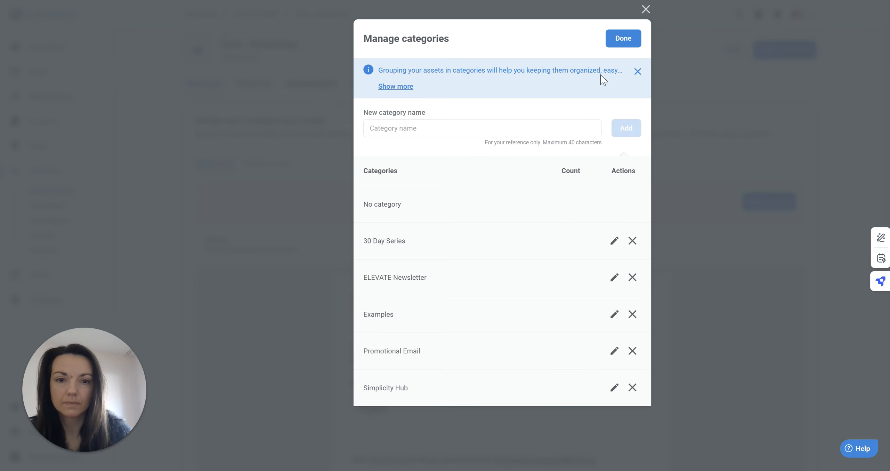
left_click(616, 37)
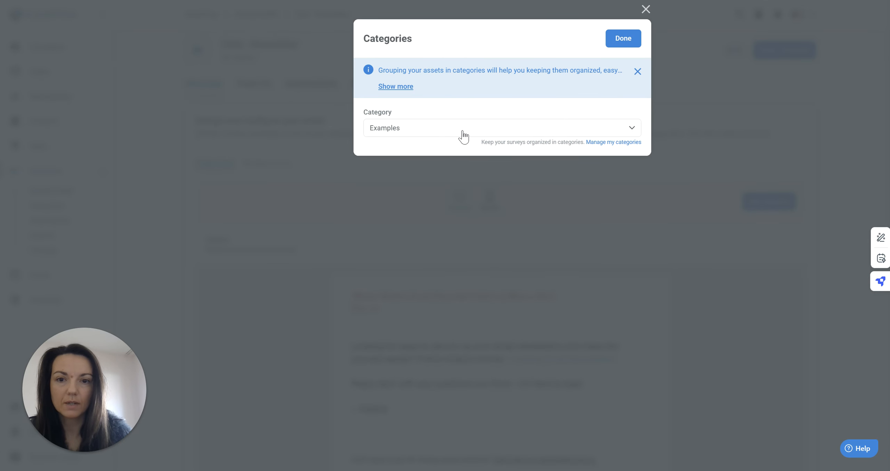
Keep Examples as the selected category and apply it to the newsletter broadcast
left_click(464, 137)
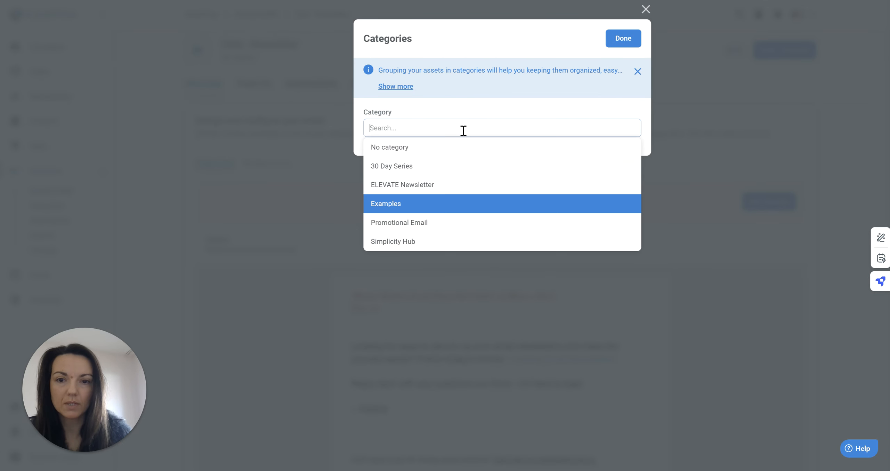
left_click(533, 106)
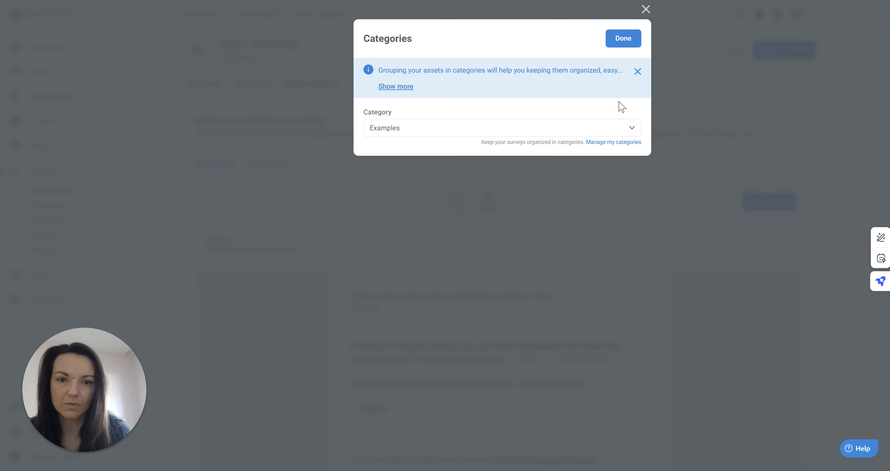
left_click(613, 44)
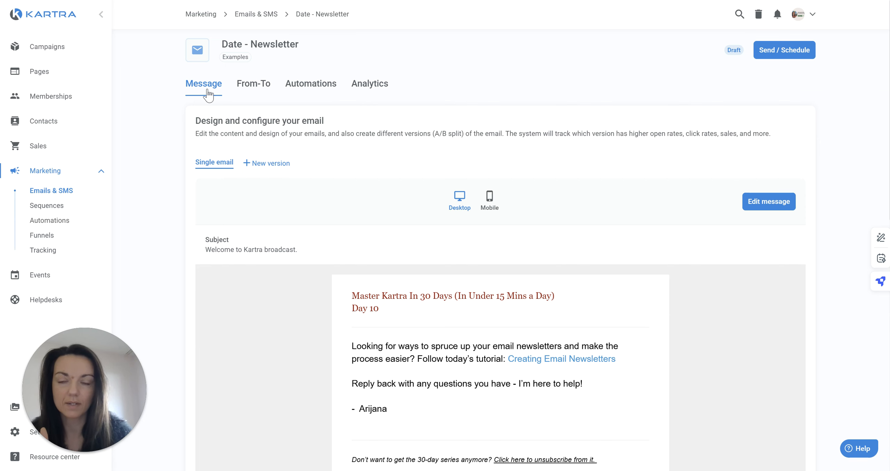
Open the broadcast's communication gateway for editing, check the KartraMail sender name and email fields, and submit them for saving
left_click(249, 87)
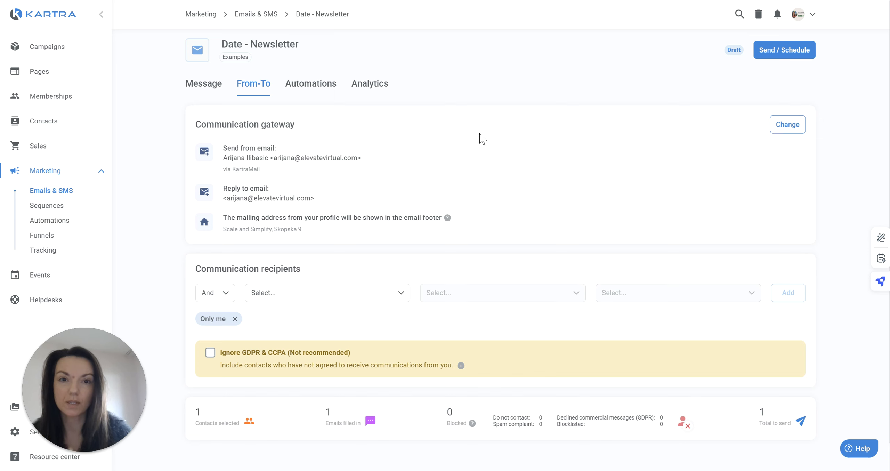
left_click_drag(224, 124, 328, 119)
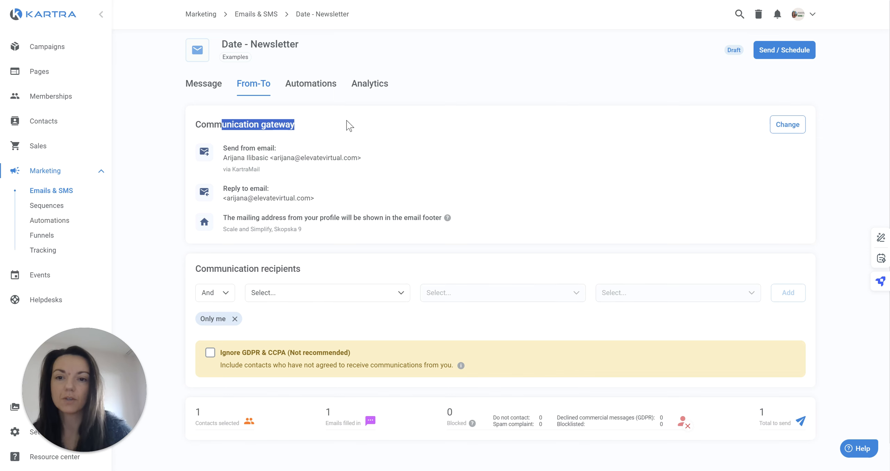
left_click(454, 153)
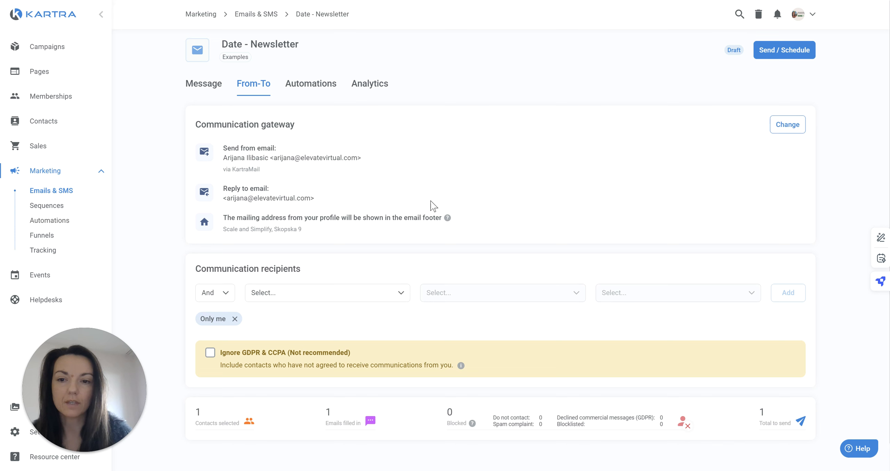
left_click(780, 130)
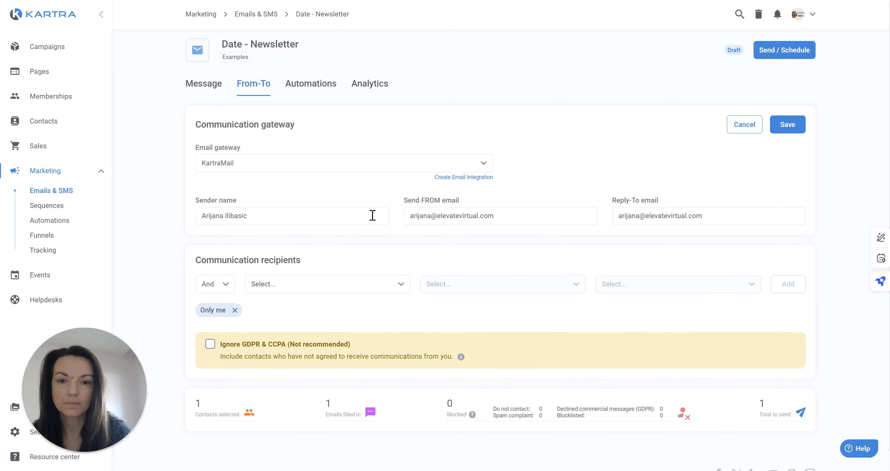
triple_click(430, 217)
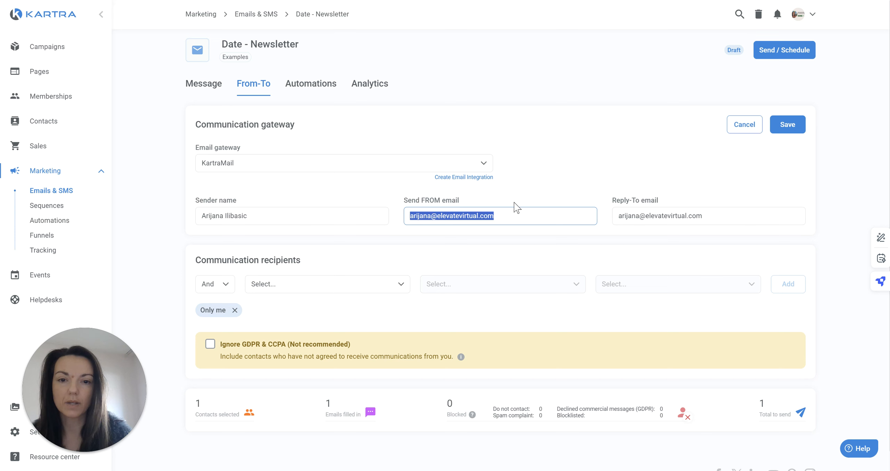
left_click(278, 211)
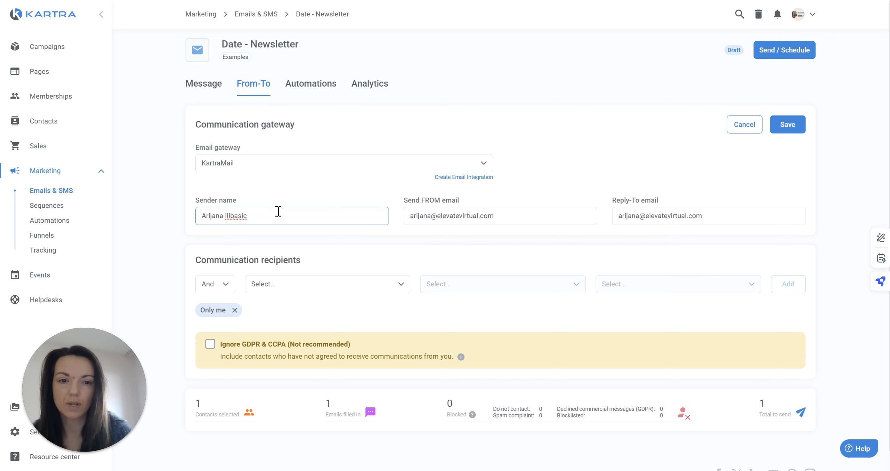
left_click(789, 124)
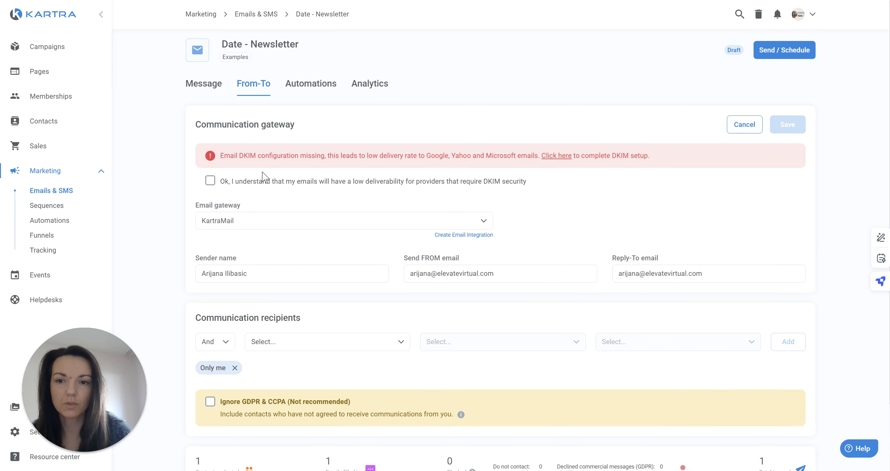
Acknowledge the low deliverability for providers requiring DKIM security and save the communication gateway settings
left_click(252, 181)
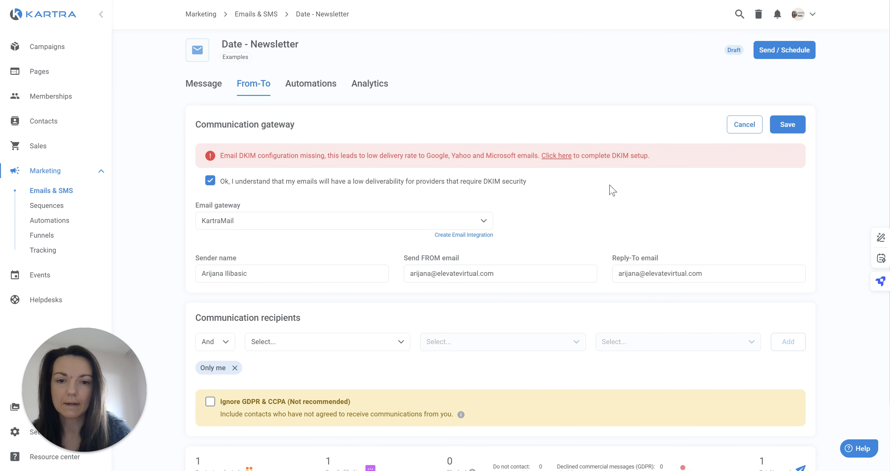
left_click_drag(501, 273, 387, 280)
left_click(682, 206)
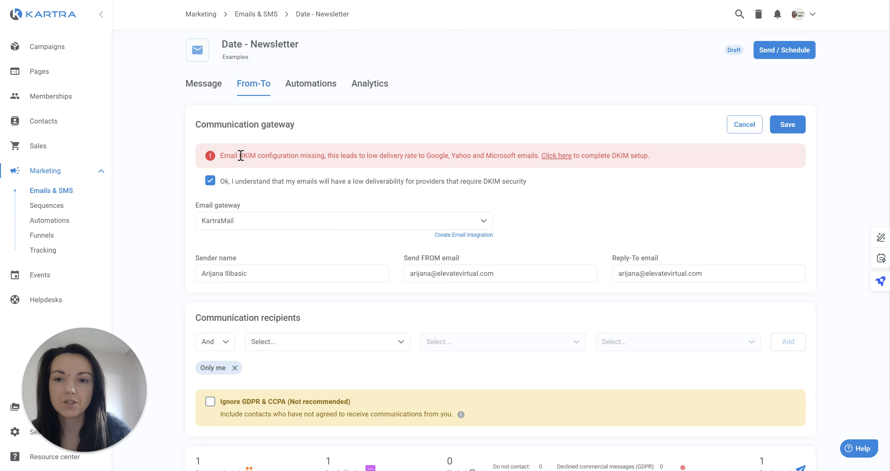
left_click_drag(239, 155, 316, 155)
left_click_drag(452, 143, 706, 142)
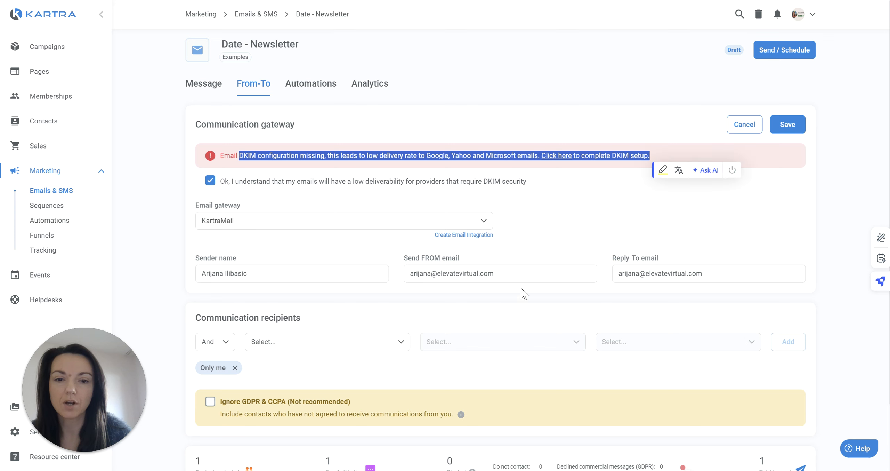
left_click(517, 278)
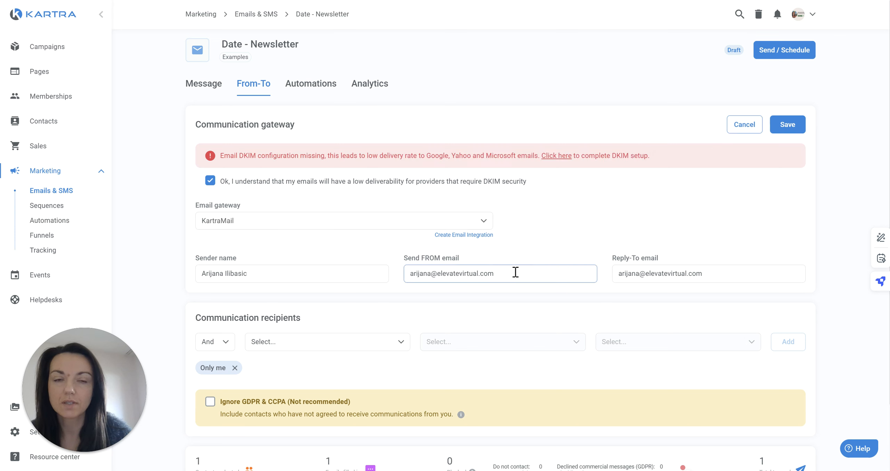
left_click_drag(655, 154, 180, 163)
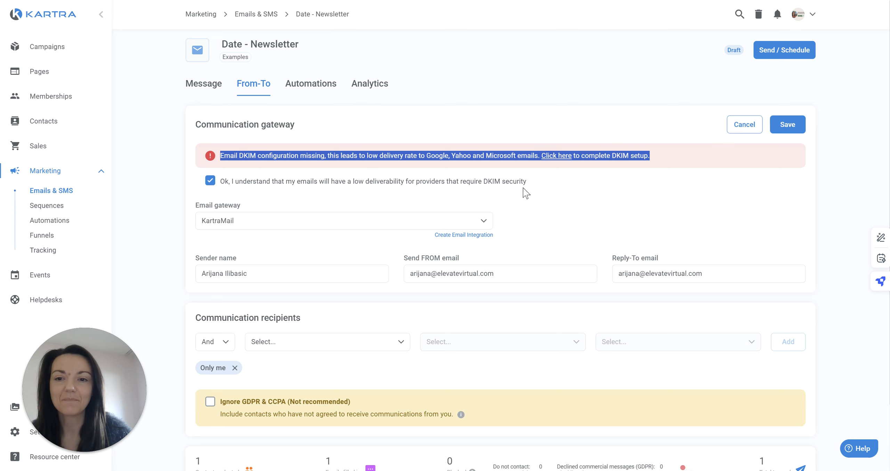
left_click(638, 191)
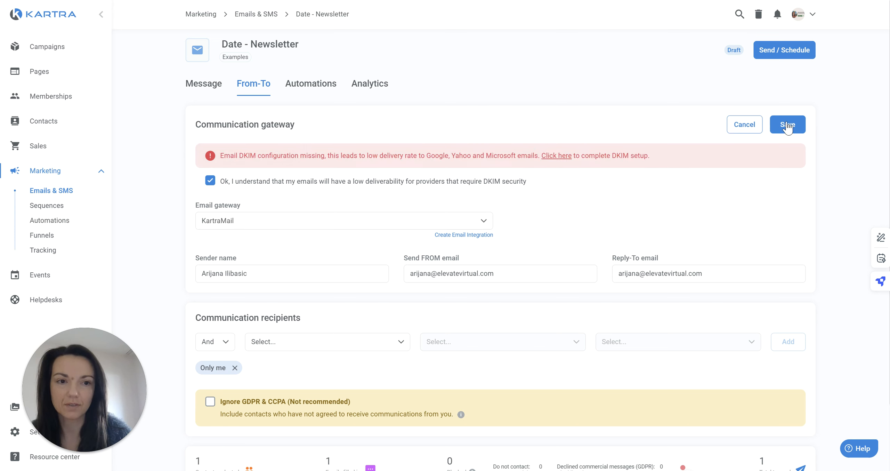
left_click(784, 141)
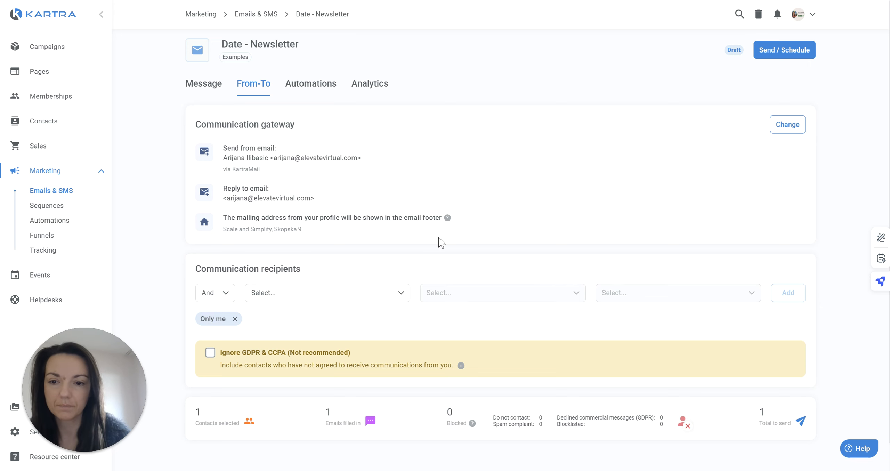
Try a recipient condition for contacts subscribed to the Customers list and remove it again
triple_click(228, 270)
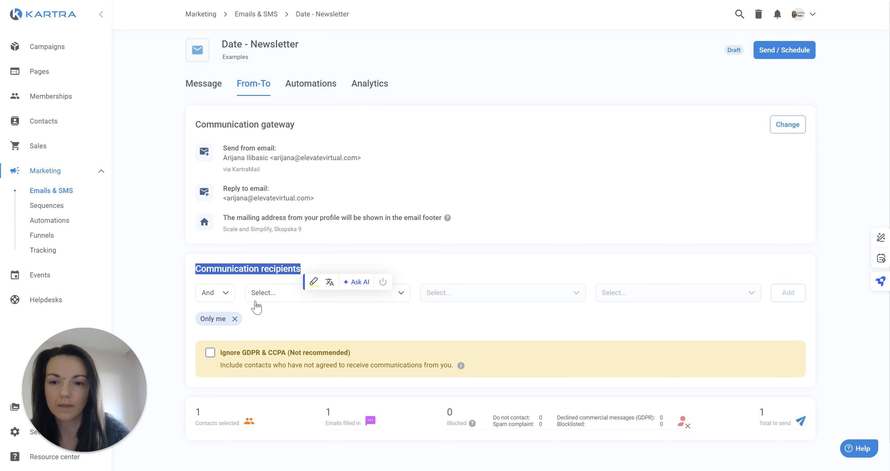
scroll(256, 306, "down", 1)
left_click(265, 267)
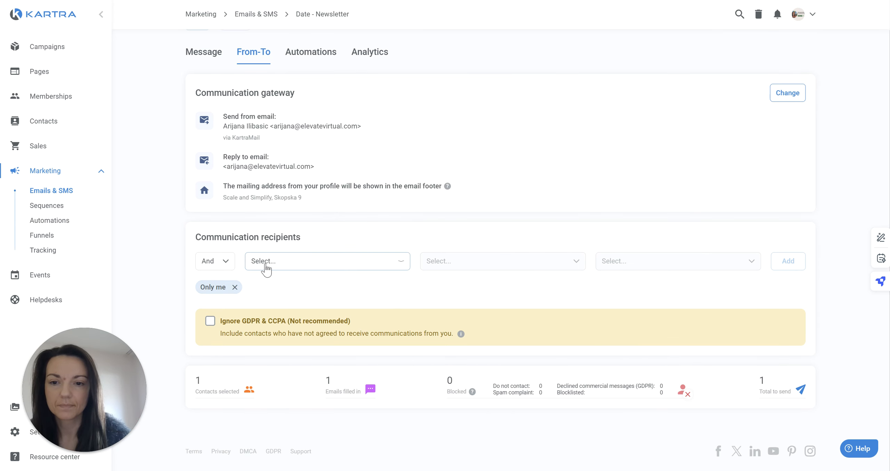
left_click(266, 268)
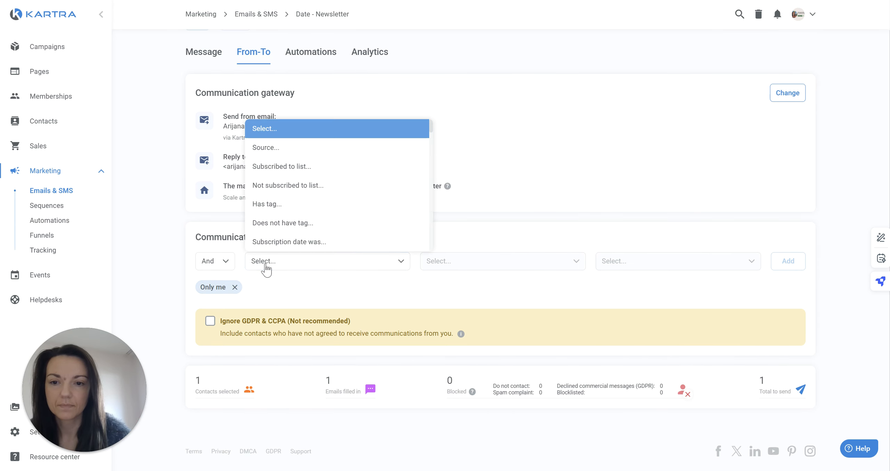
left_click(282, 167)
left_click(535, 264)
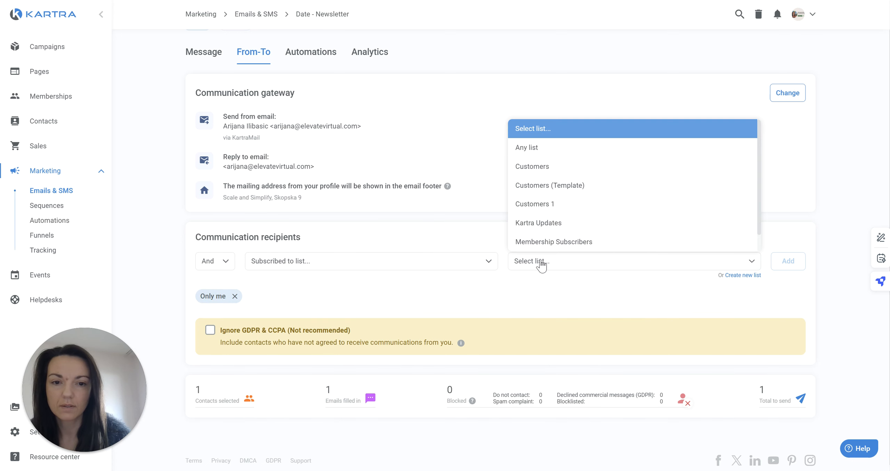
left_click(586, 170)
left_click(795, 265)
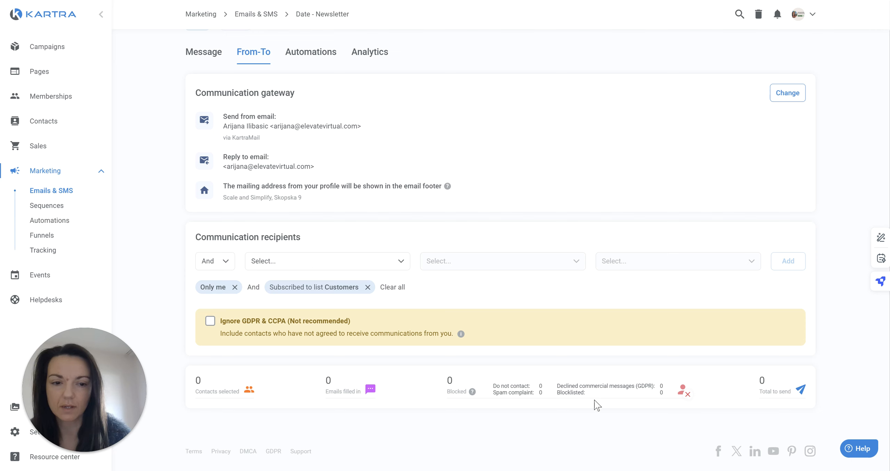
left_click(368, 287)
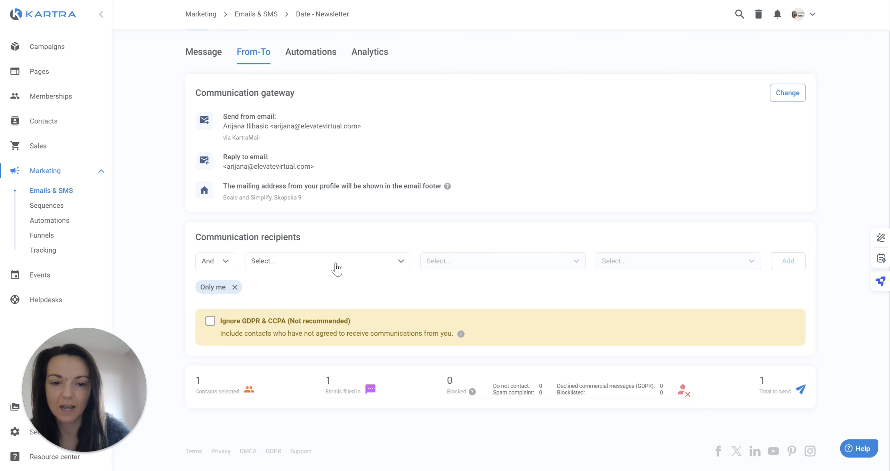
Add contacts subscribed to the Kartra Updates list as recipients and remove the Only me condition
left_click(339, 264)
left_click(315, 167)
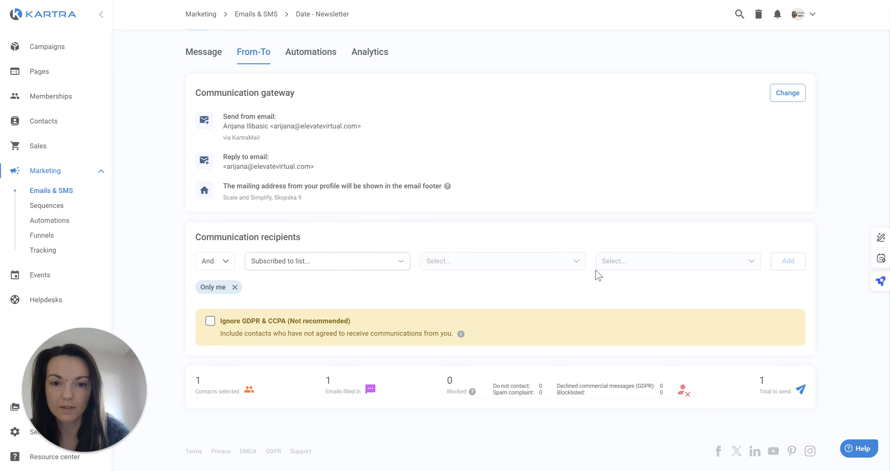
left_click(595, 268)
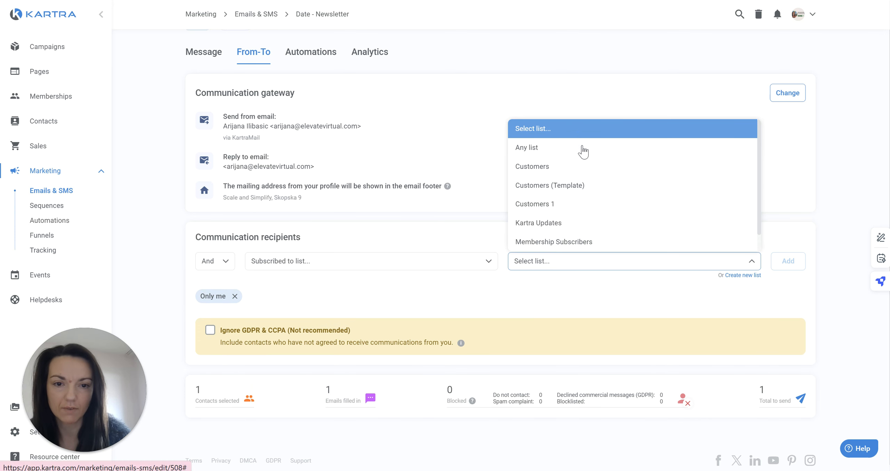
left_click(622, 230)
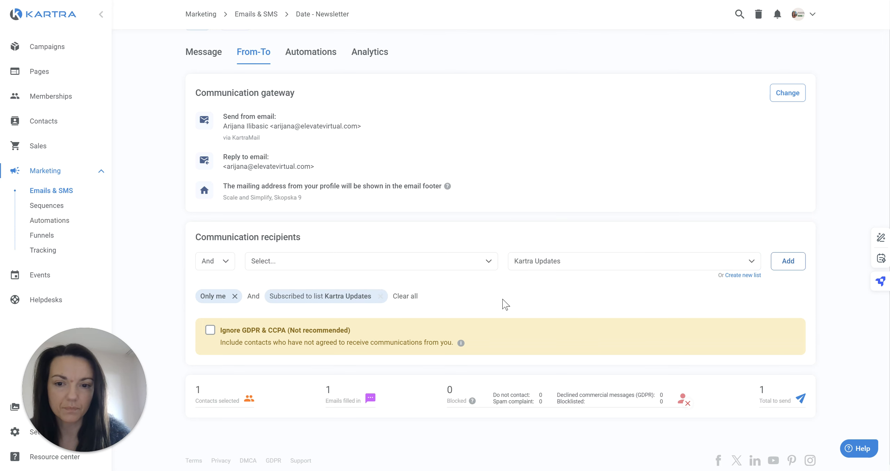
left_click(235, 287)
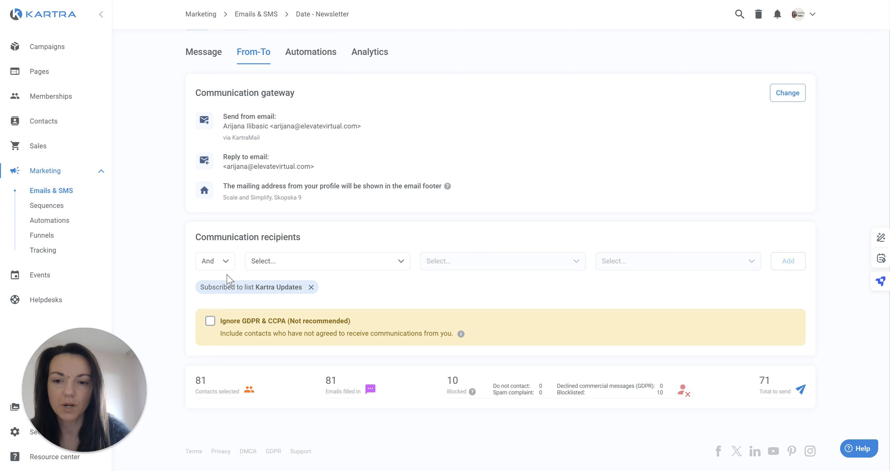
Add an And condition for recipients who do not have the YouTube Lead tag from the Internal category
left_click(219, 264)
left_click(277, 267)
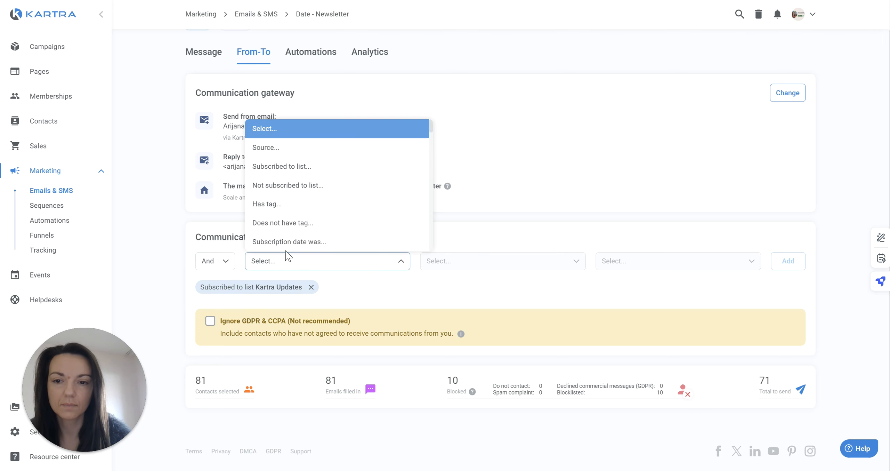
left_click(287, 223)
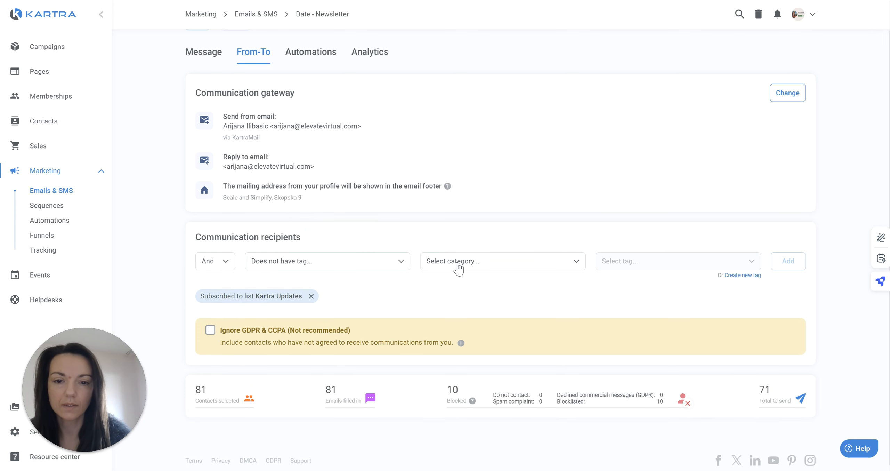
left_click(458, 264)
scroll(468, 190, "down", 2)
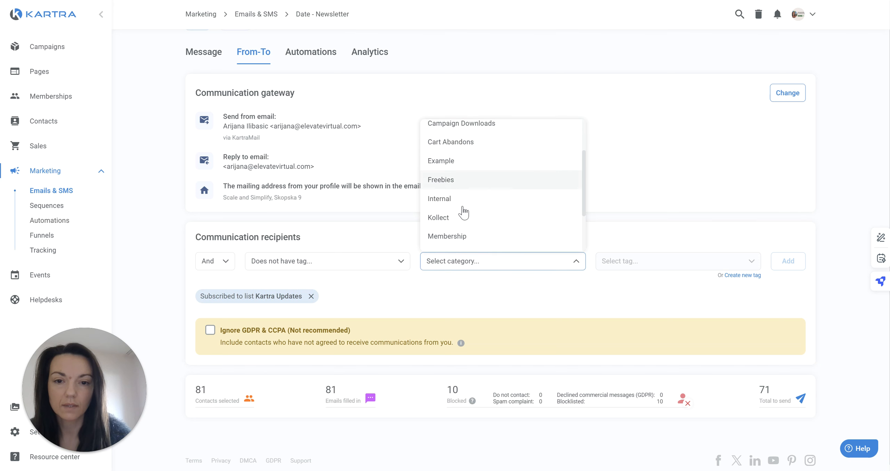
left_click(461, 205)
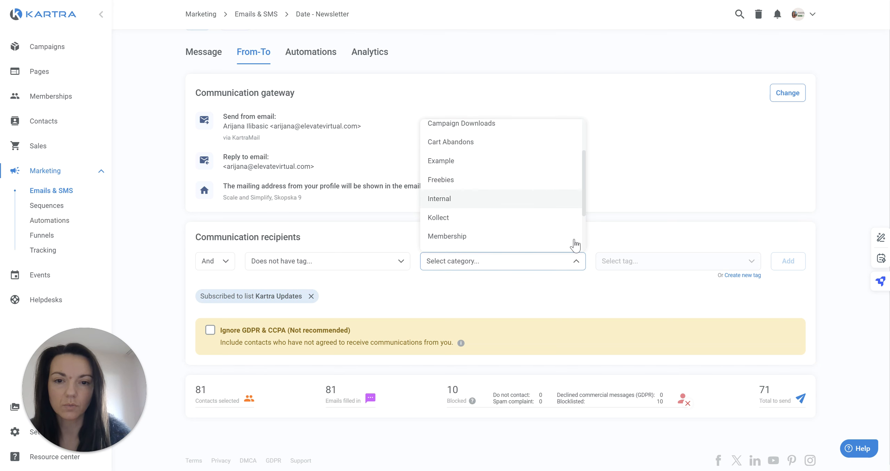
left_click(628, 266)
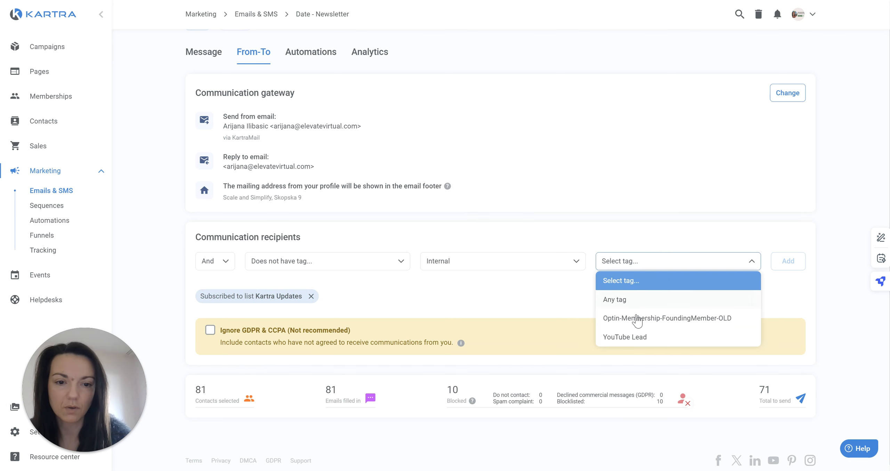
left_click(639, 337)
left_click(786, 264)
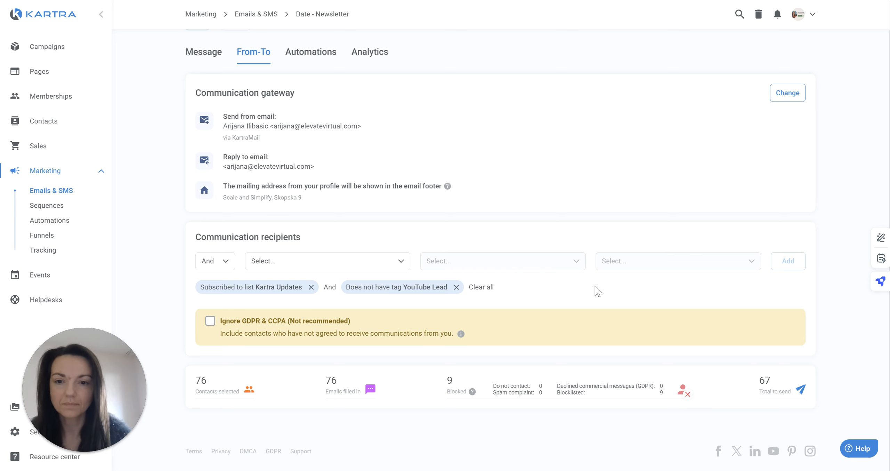
Look over the newsletter broadcast's automation rules and its analytics summary
scroll(593, 290, "up", 1)
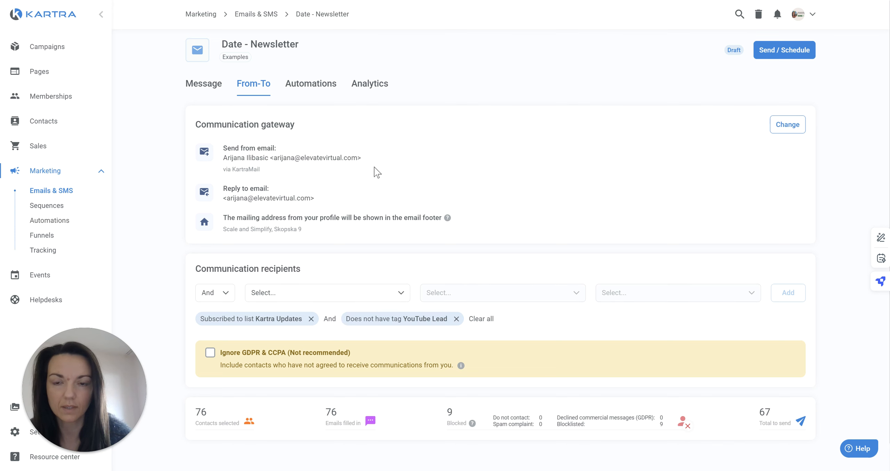
left_click(322, 92)
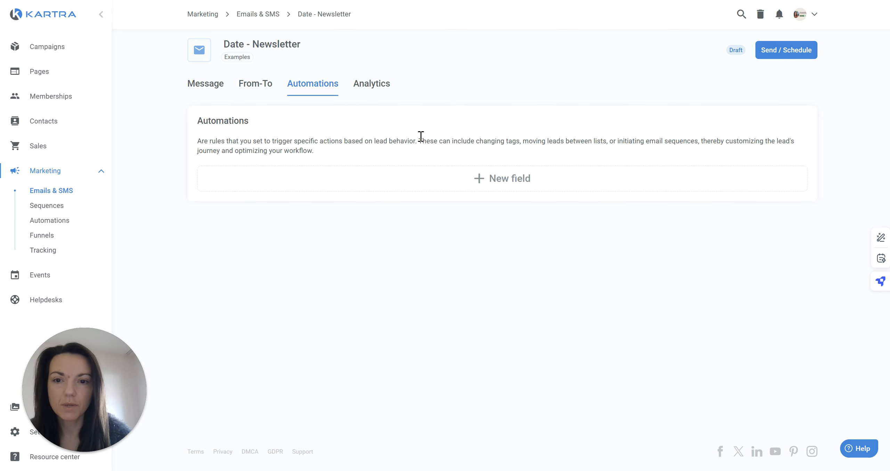
left_click(374, 97)
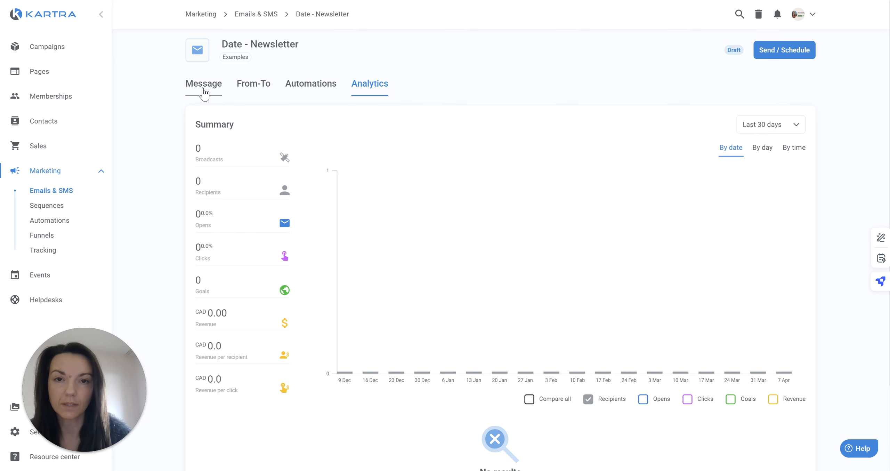
Return to the newsletter's message and open it in the email editor
left_click(205, 91)
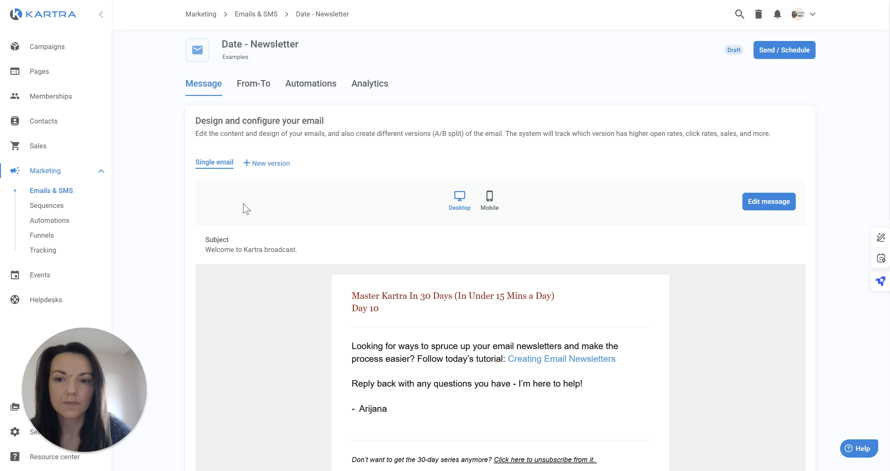
left_click(760, 209)
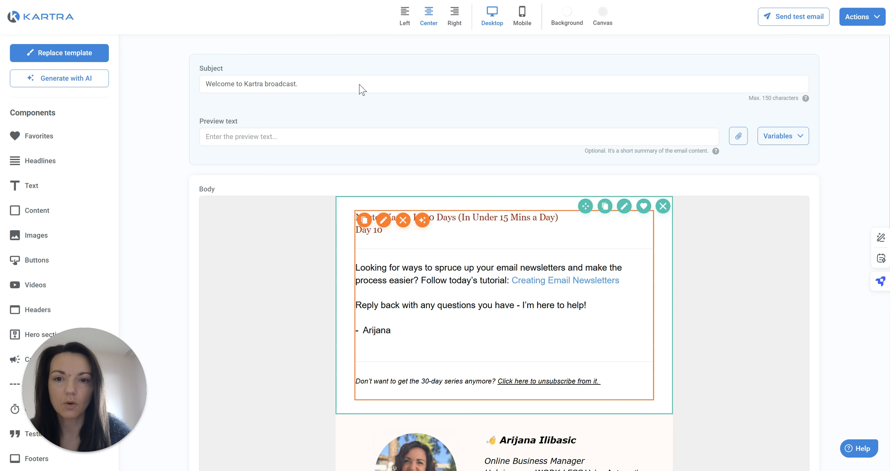
Look over the email's subject and preview text fields and the list of available variables
left_click(261, 83)
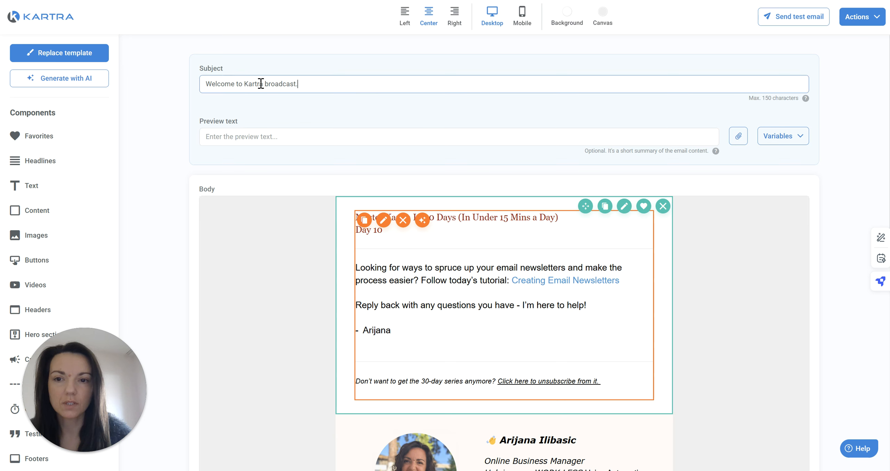
triple_click(260, 84)
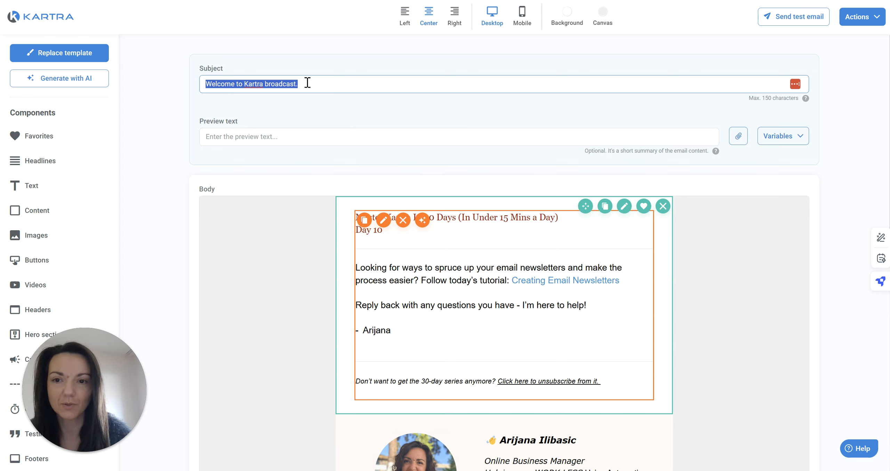
left_click(296, 137)
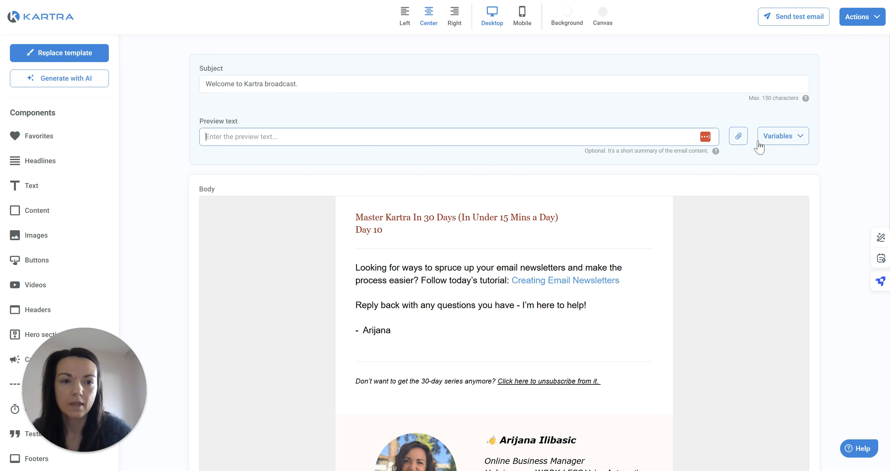
left_click(787, 143)
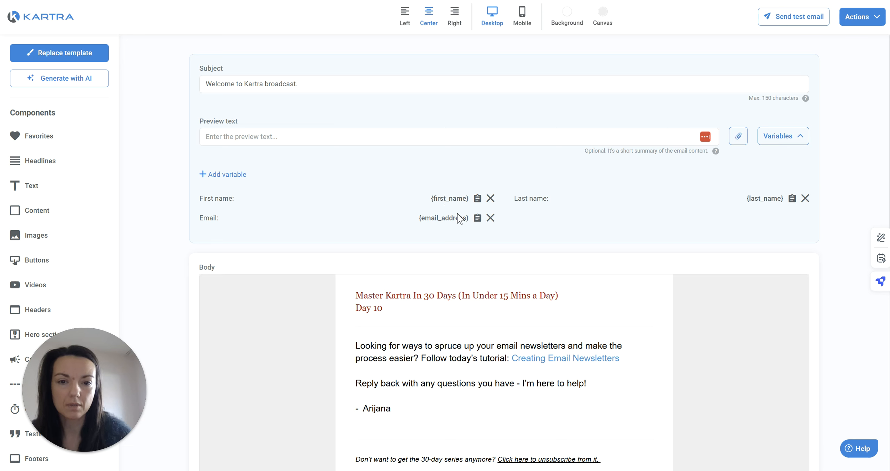
left_click(478, 218)
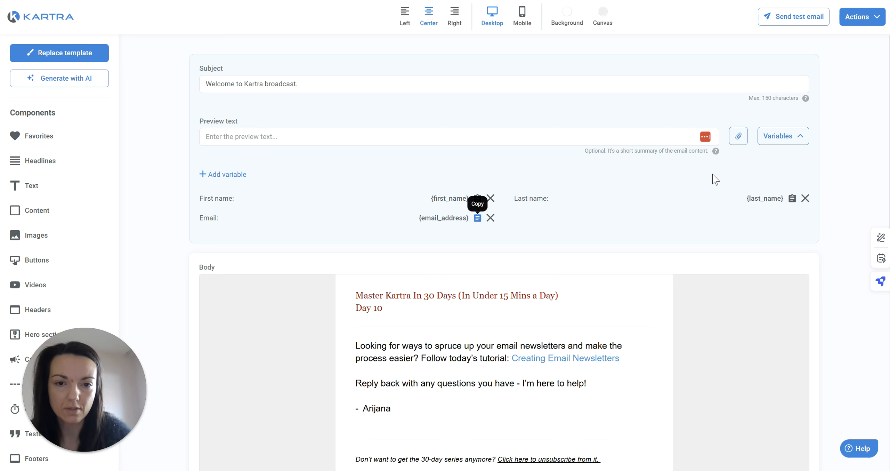
left_click(795, 136)
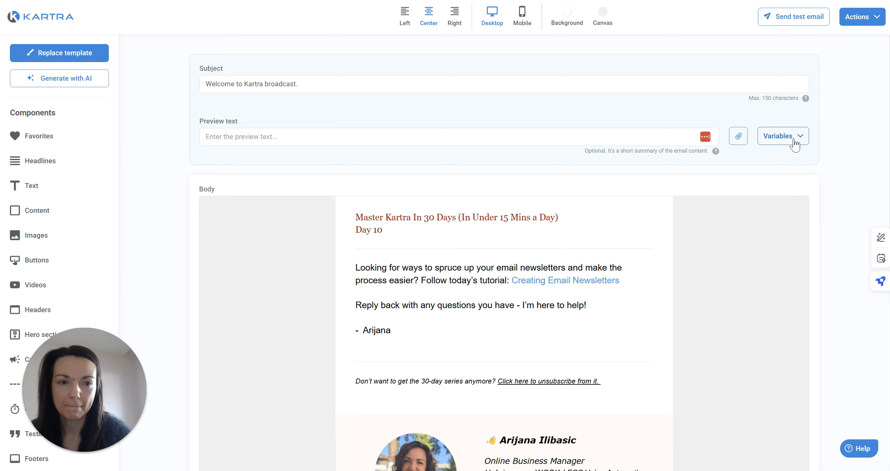
Copy the first name variable from the email's variable list for use in the body
left_click(795, 144)
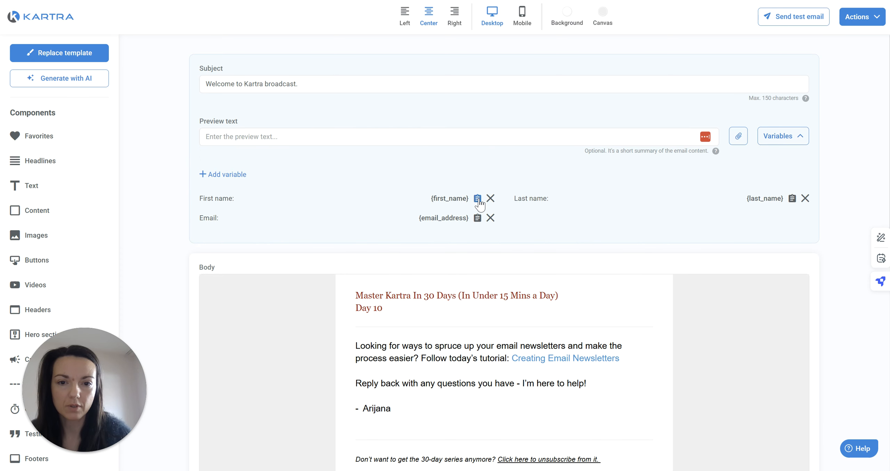
left_click(478, 199)
mouse_move(506, 312)
scroll(507, 312, "down", 3)
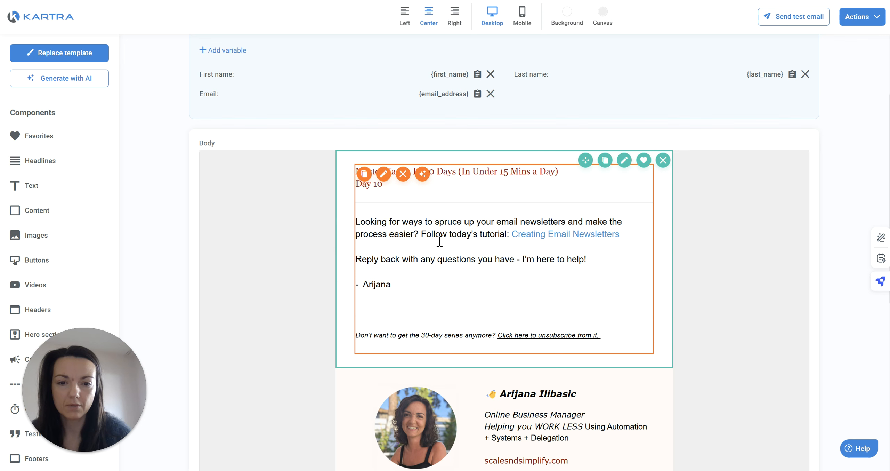
left_click(445, 246)
scroll(435, 236, "up", 2)
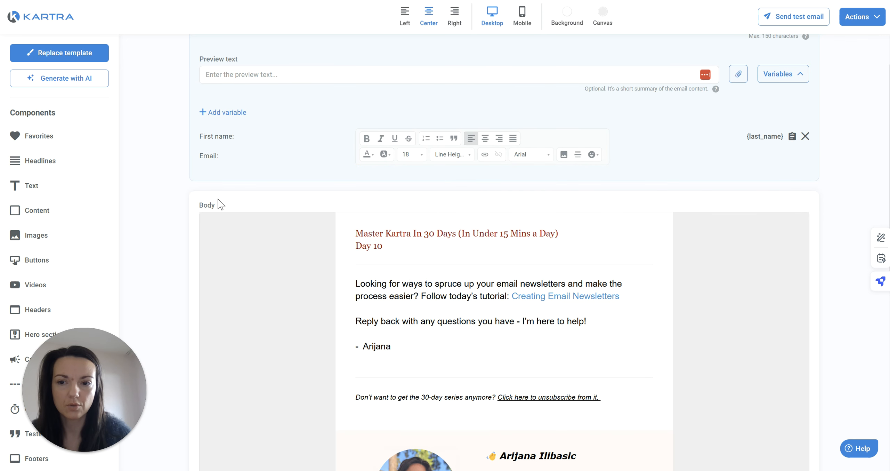
left_click(193, 249)
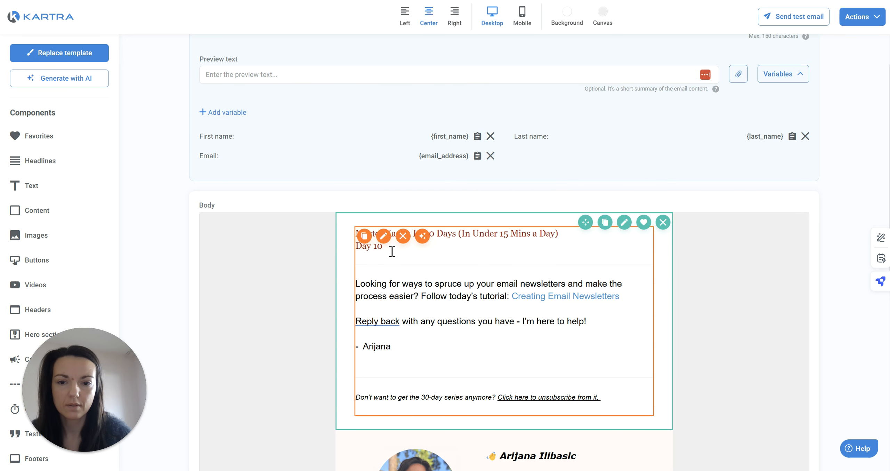
Replace the body's title, message and sign-off with "{first_name}," and a separate paragraph reading "Email goes here."
left_click_drag(407, 348, 356, 238)
key("BackSpace")
key("ctrl+v")
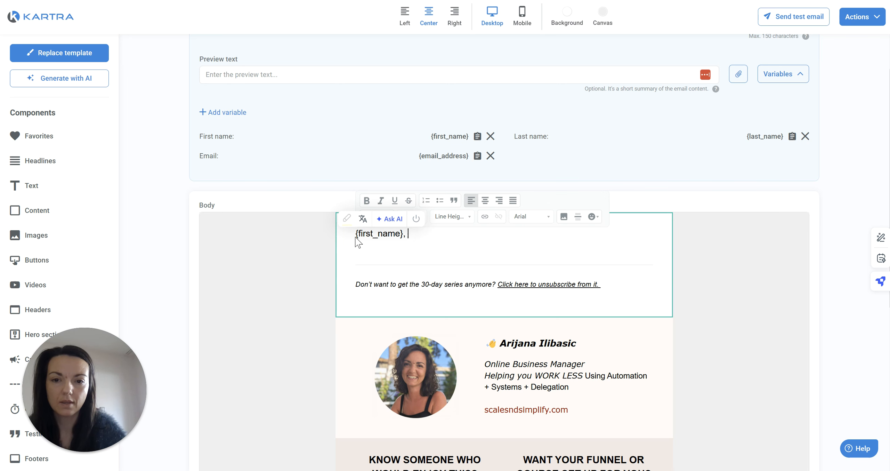
type(",")
key("Return")
key("Return")
type("Email goes here.")
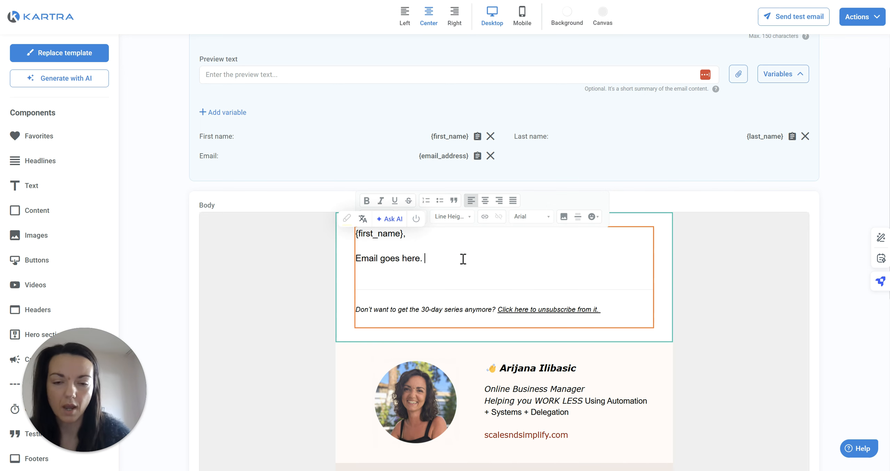
left_click(739, 309)
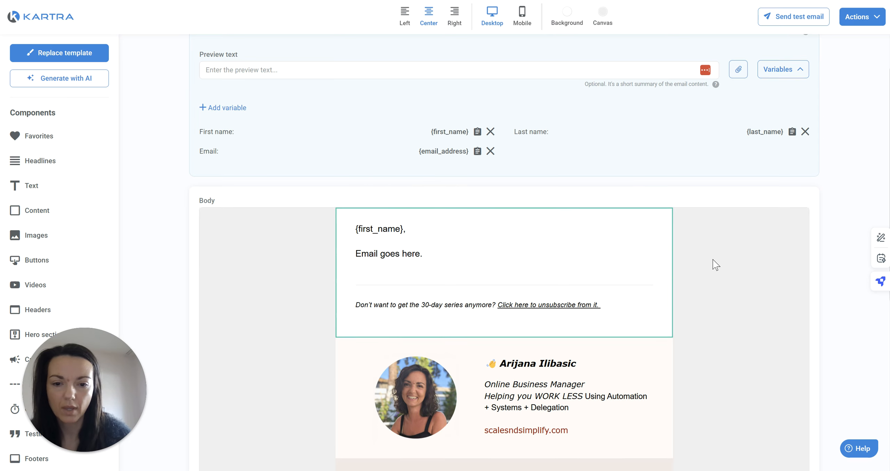
Delete the sender profile section and the two-column section with the sign-up and funnel links from the email body
scroll(644, 226, "down", 6)
scroll(648, 308, "down", 2)
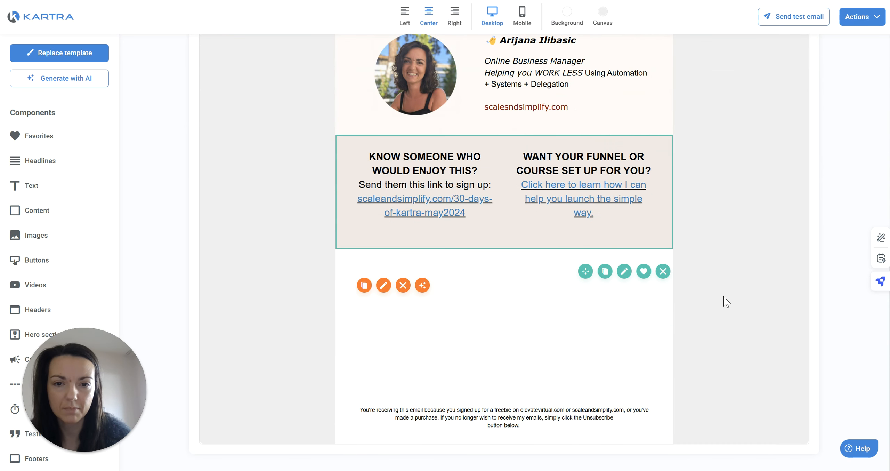
scroll(729, 299, "up", 9)
scroll(618, 322, "down", 2)
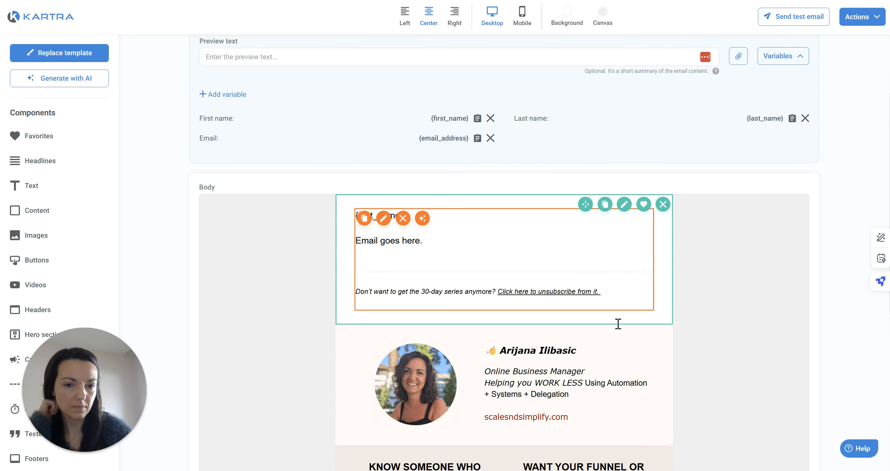
left_click(664, 334)
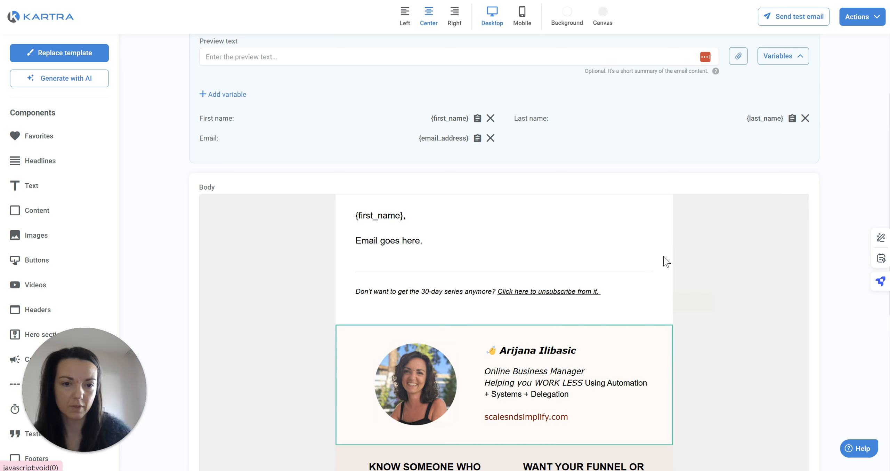
left_click(702, 305)
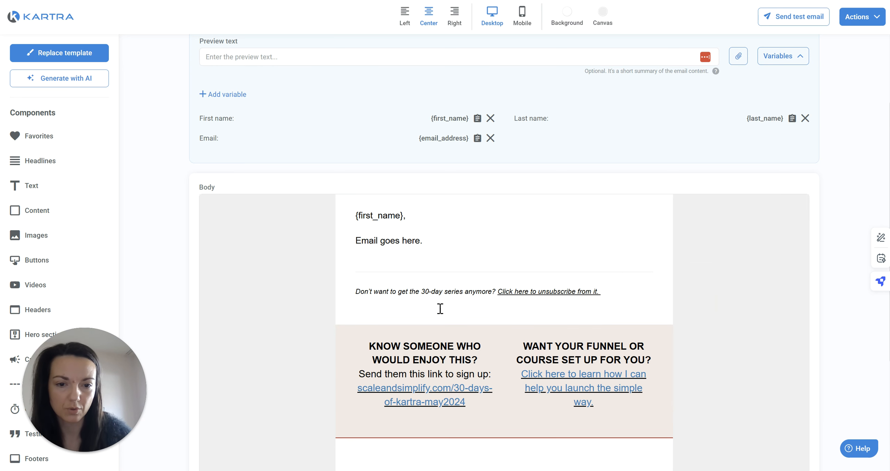
left_click(663, 335)
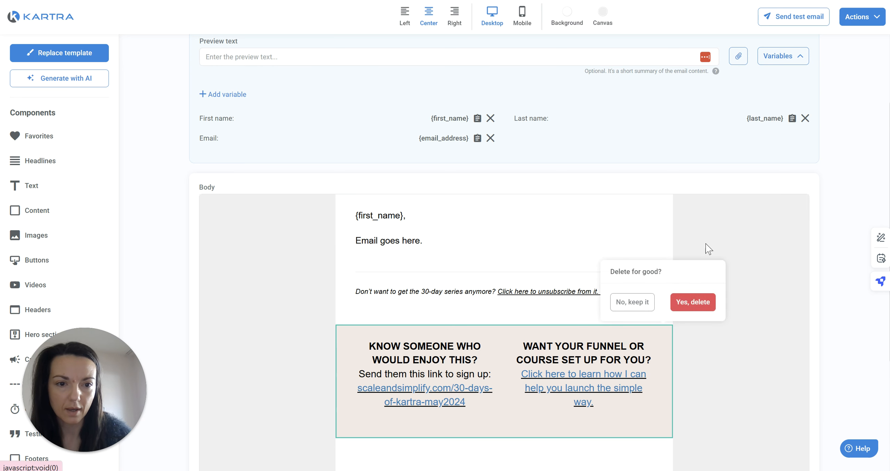
left_click(696, 303)
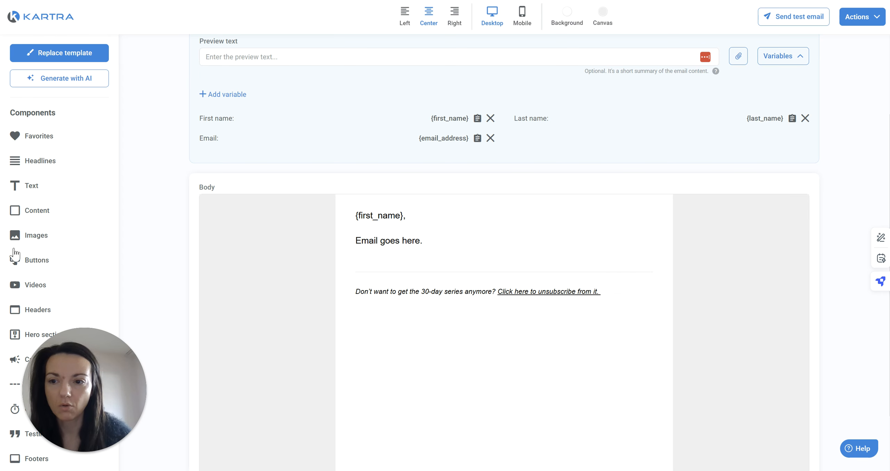
mouse_move(118, 414)
left_click_drag(118, 414, 871, 389)
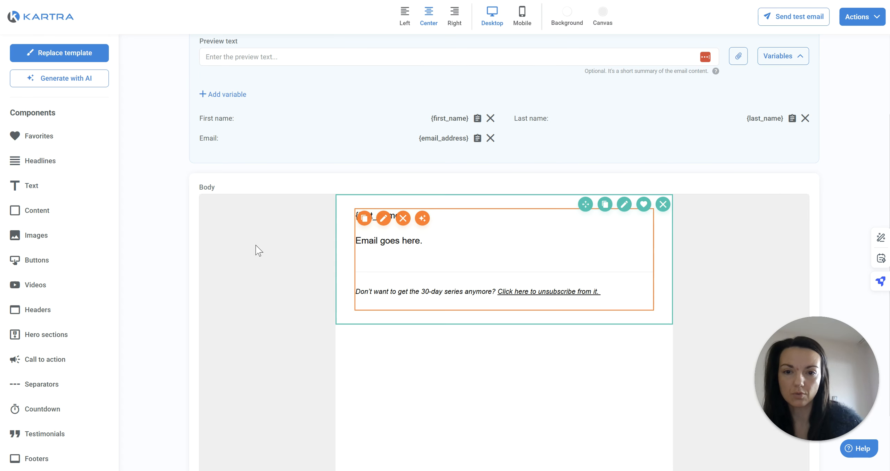
Add a single-column text block above the {first_name} greeting and open its text for editing
left_click(34, 187)
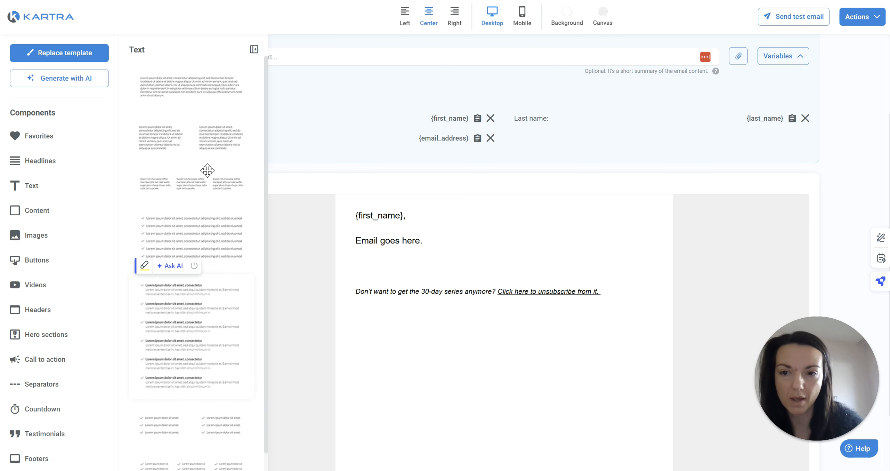
left_click_drag(187, 98, 438, 201)
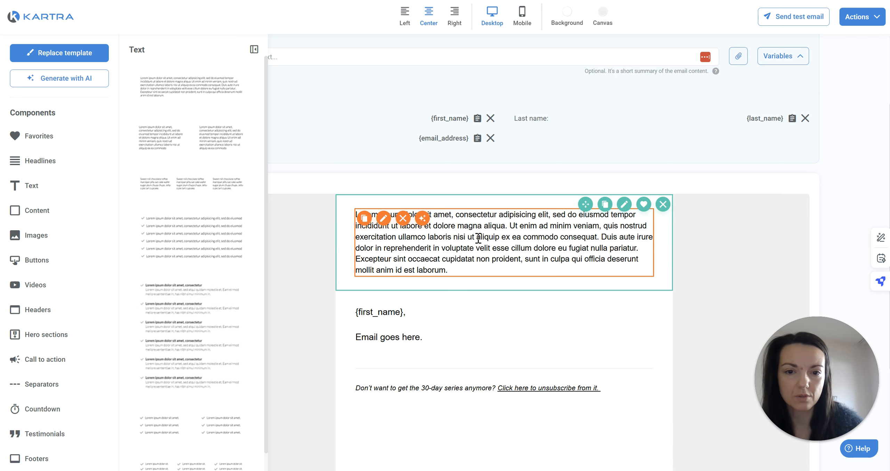
left_click(499, 221)
left_click(484, 240)
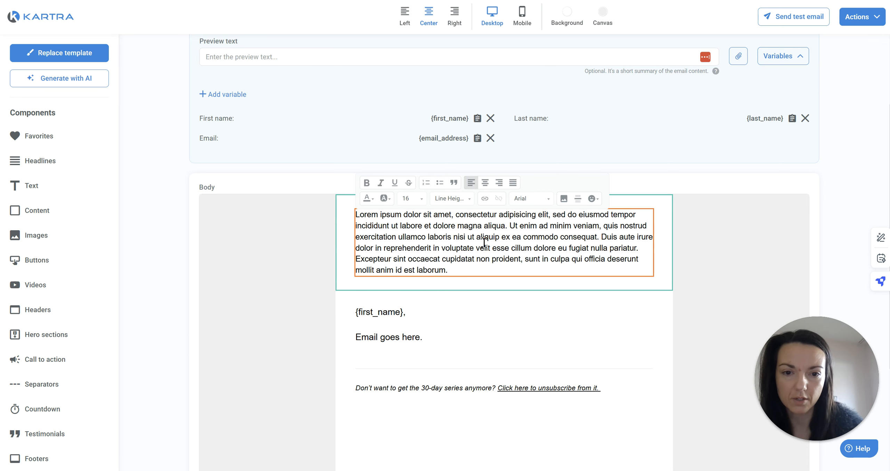
Insert a single image block between the placeholder text block and the {first_name} greeting
scroll(493, 237, "down", 2)
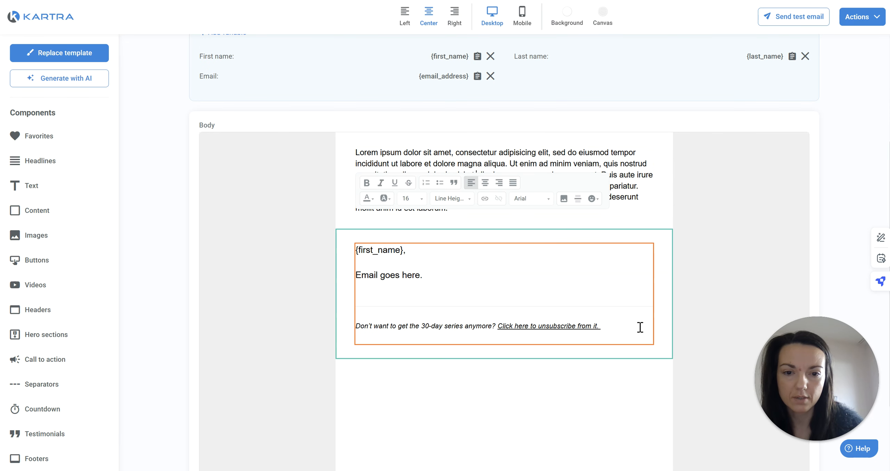
left_click(31, 236)
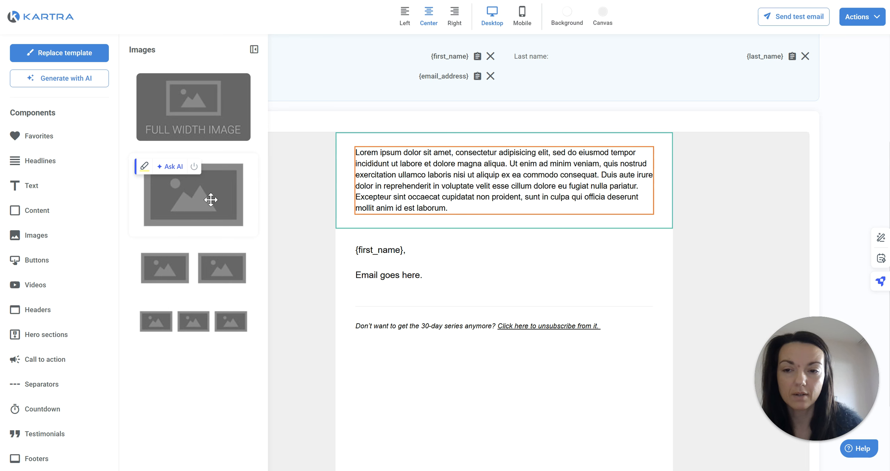
left_click_drag(239, 205, 445, 249)
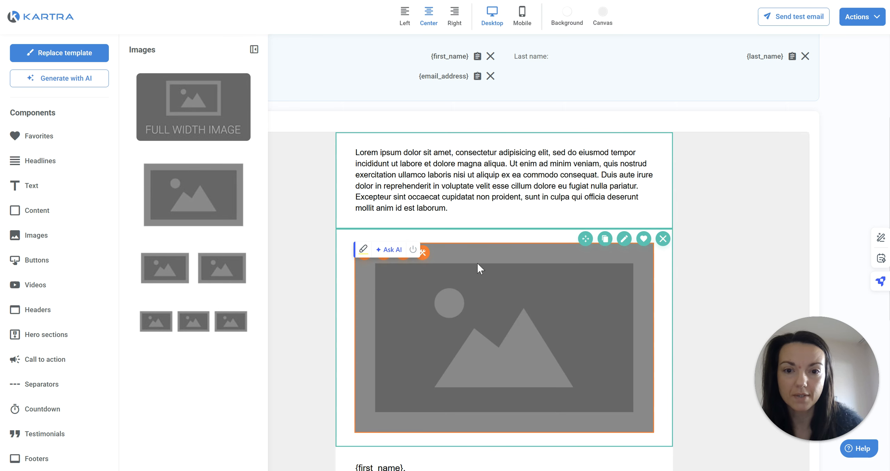
left_click(705, 247)
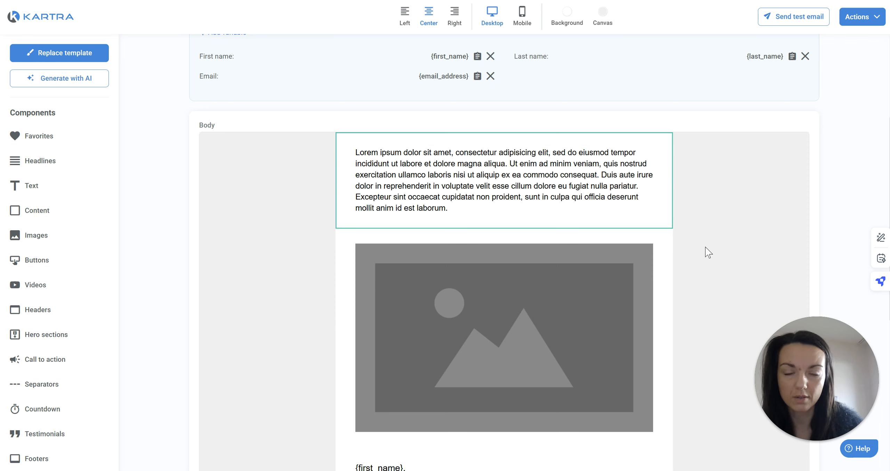
Set the image block's width to 60% and try left alignment before aligning it right
mouse_move(413, 305)
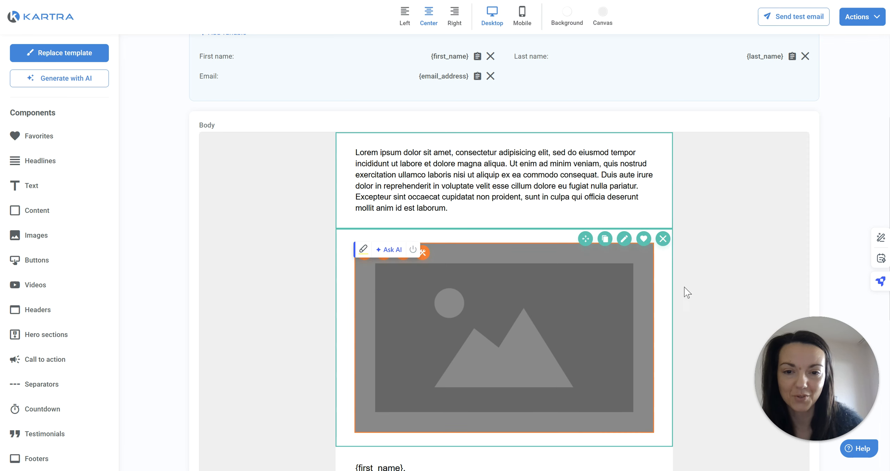
mouse_move(399, 259)
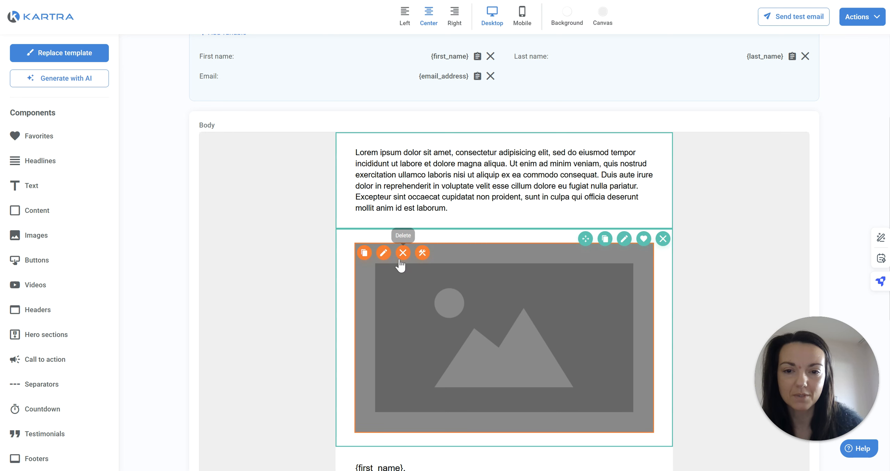
left_click(383, 258)
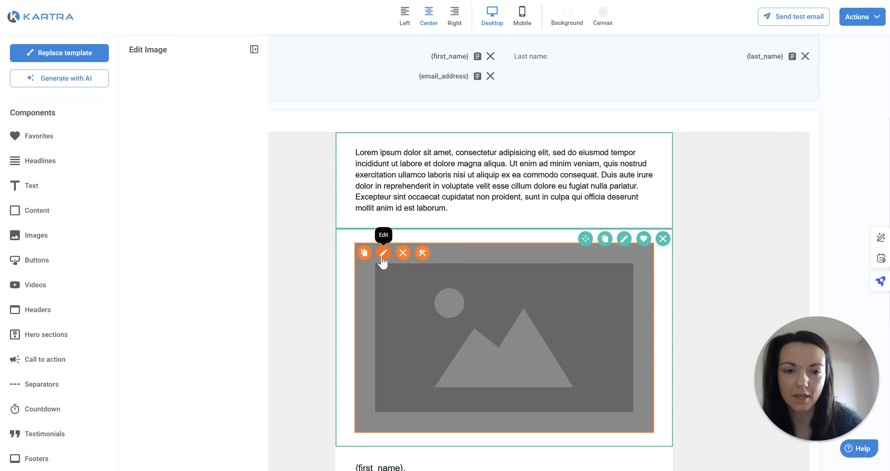
left_click_drag(243, 162, 197, 170)
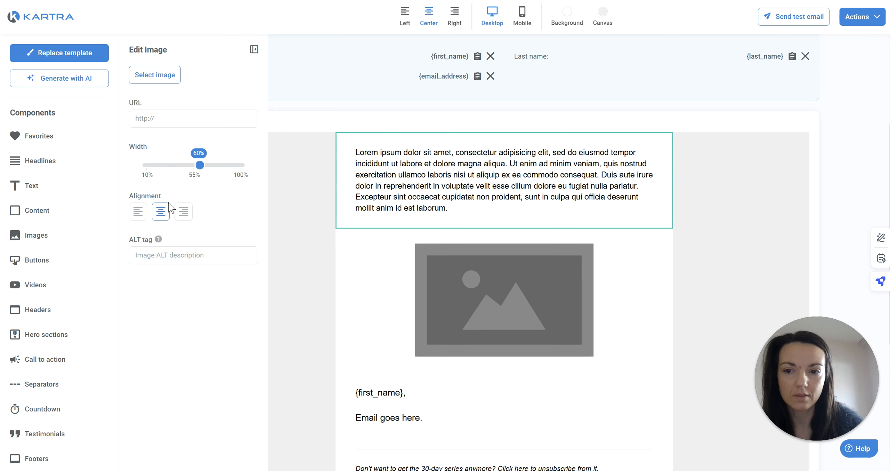
left_click(138, 212)
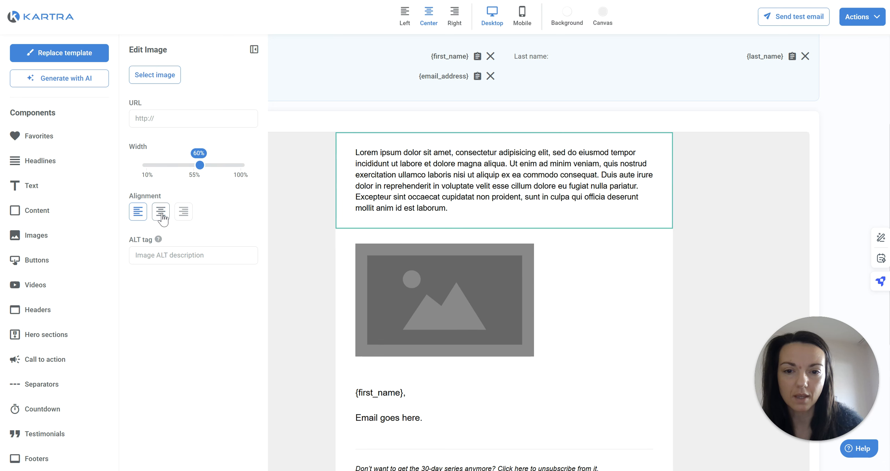
left_click(186, 218)
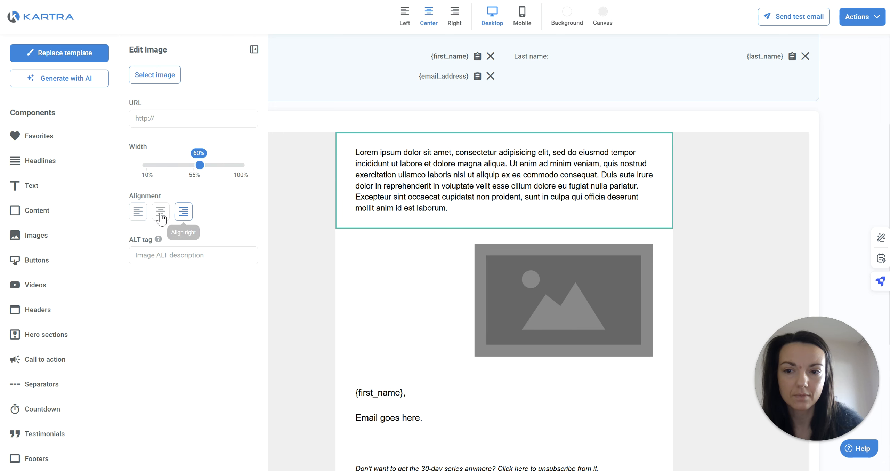
Fill the image block with the sunset road photo from the user gallery and center it
left_click(146, 78)
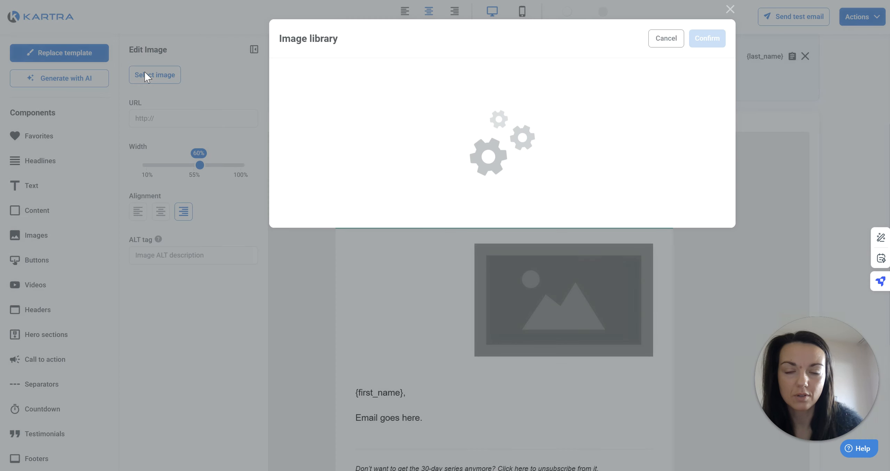
mouse_move(412, 234)
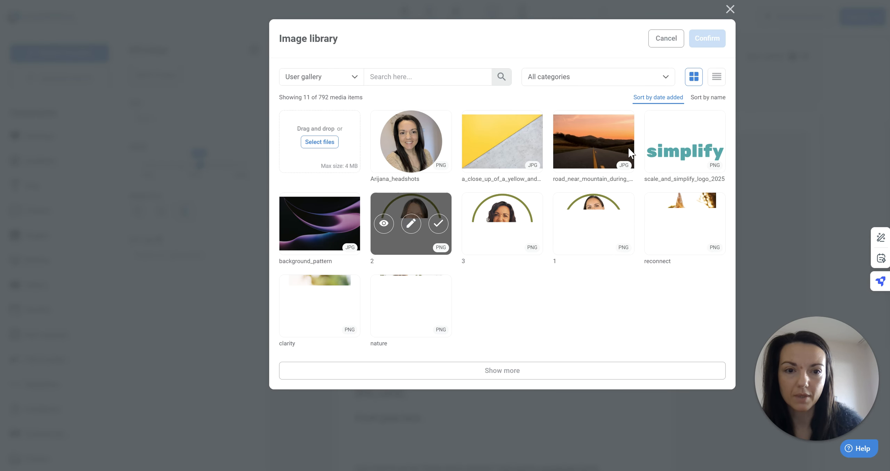
left_click(621, 141)
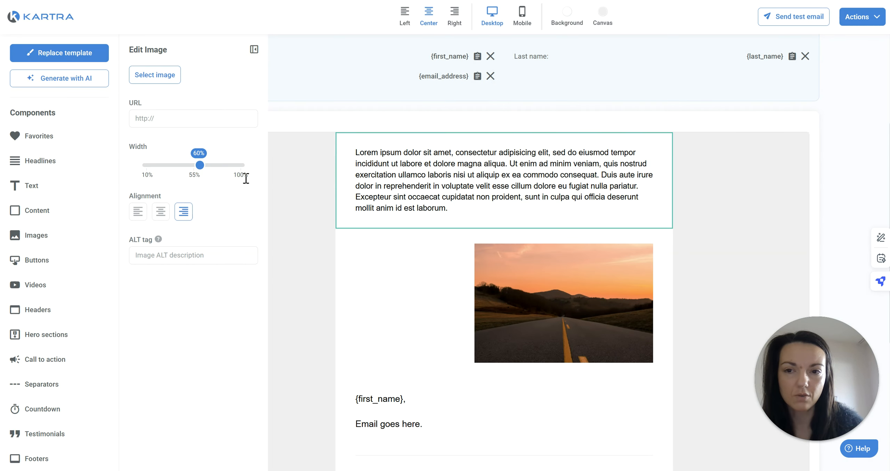
left_click(165, 210)
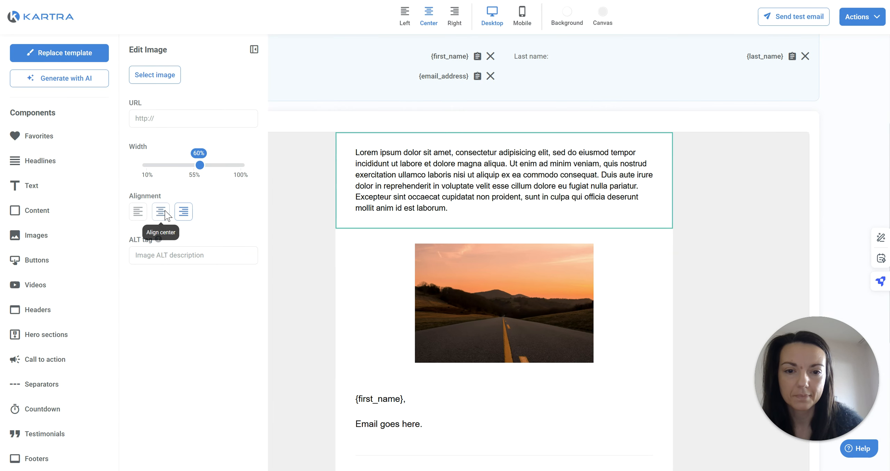
left_click(254, 49)
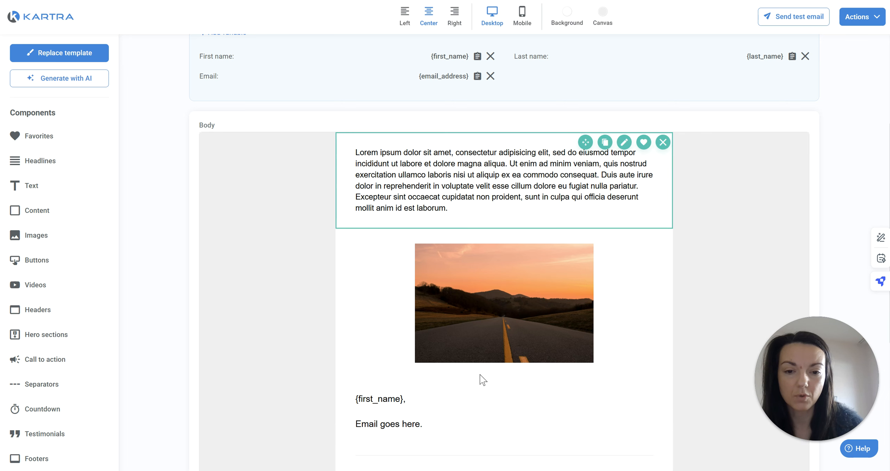
Move the {first_name} block to the top with the image block beneath it, and delete the greeting block's divider, unsubscribe line and blank lines
left_click_drag(586, 387, 517, 143)
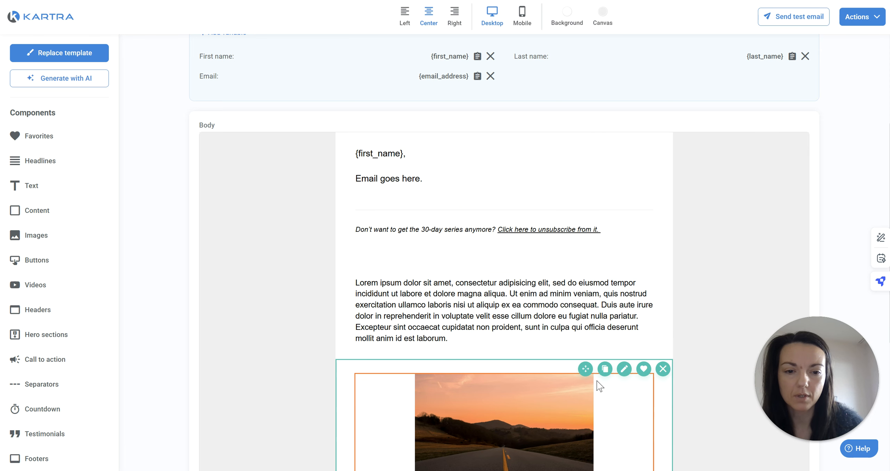
left_click_drag(586, 368, 543, 278)
left_click(508, 194)
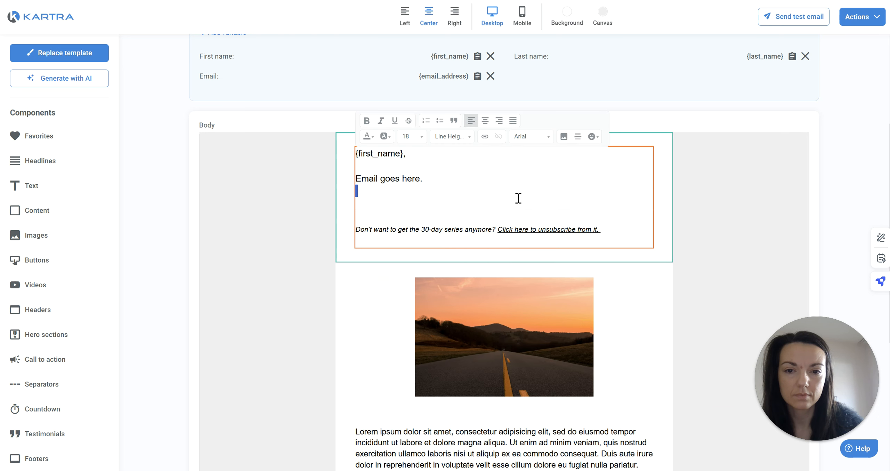
left_click_drag(517, 199, 618, 231)
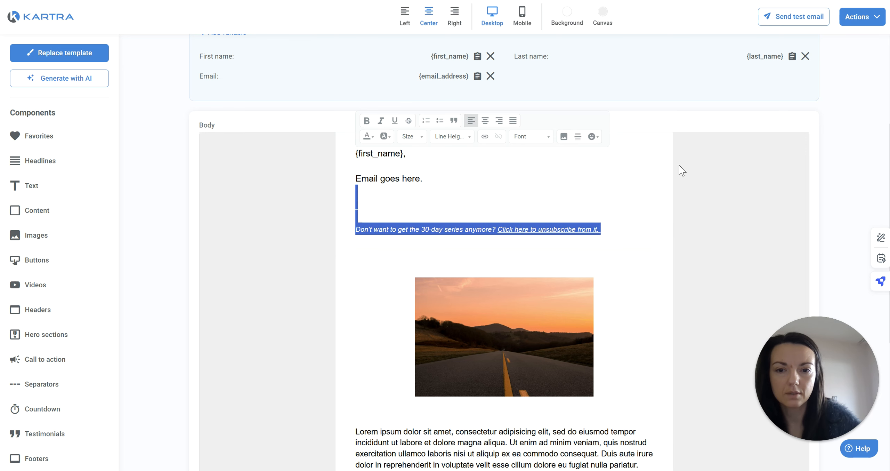
key("BackSpace")
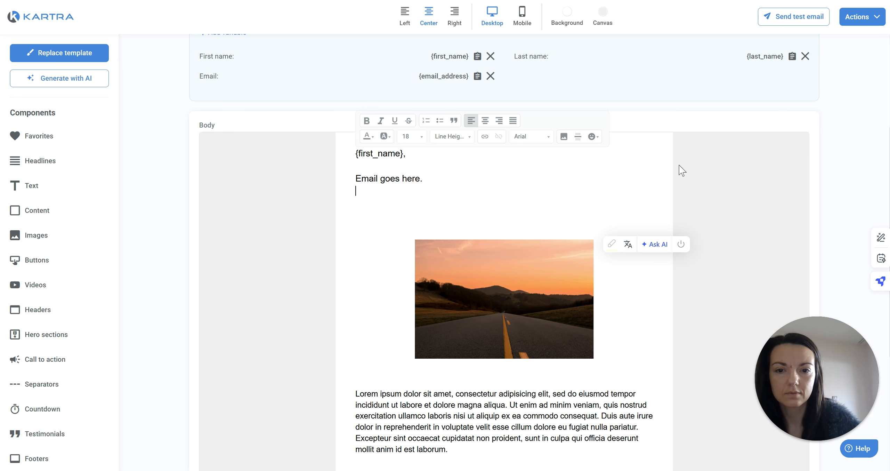
key("BackSpace")
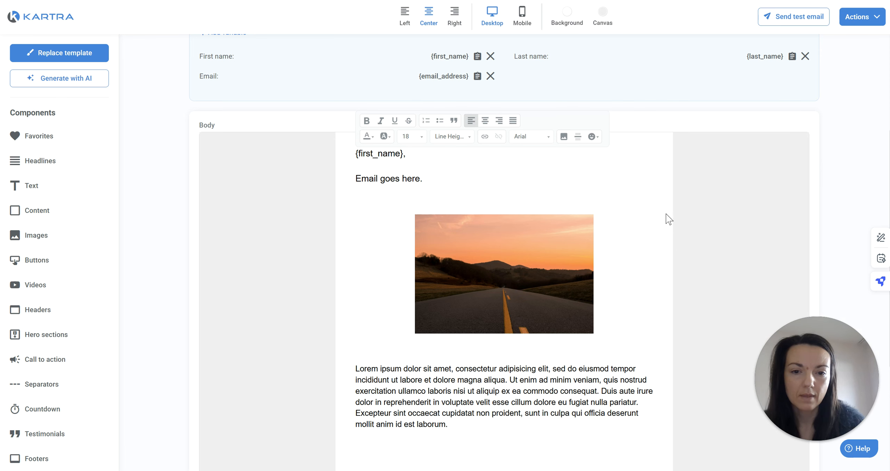
Set the image block's top and bottom padding to 0 px
left_click(522, 263)
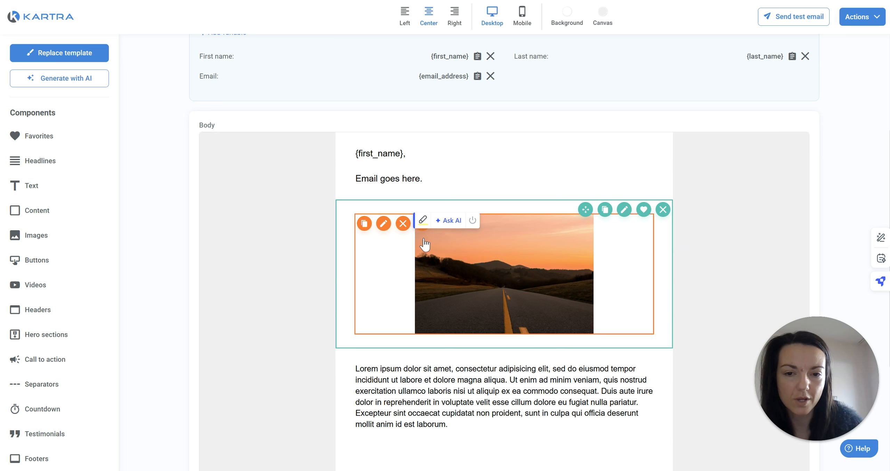
left_click(624, 210)
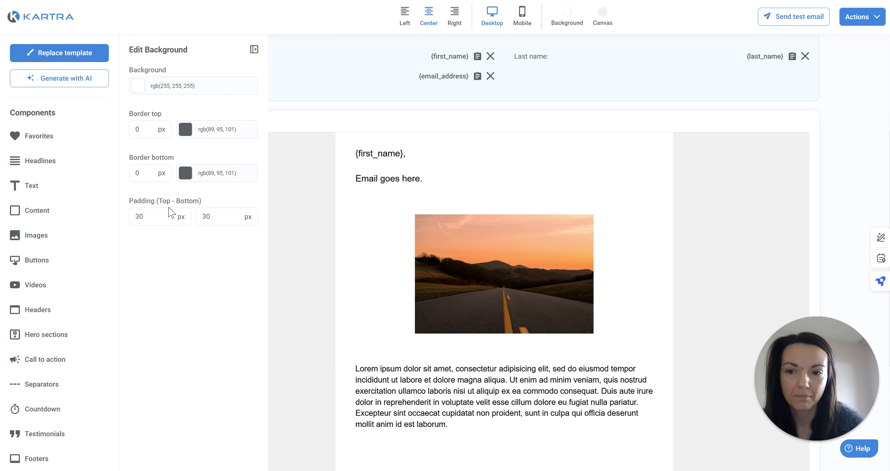
left_click_drag(153, 218, 128, 219)
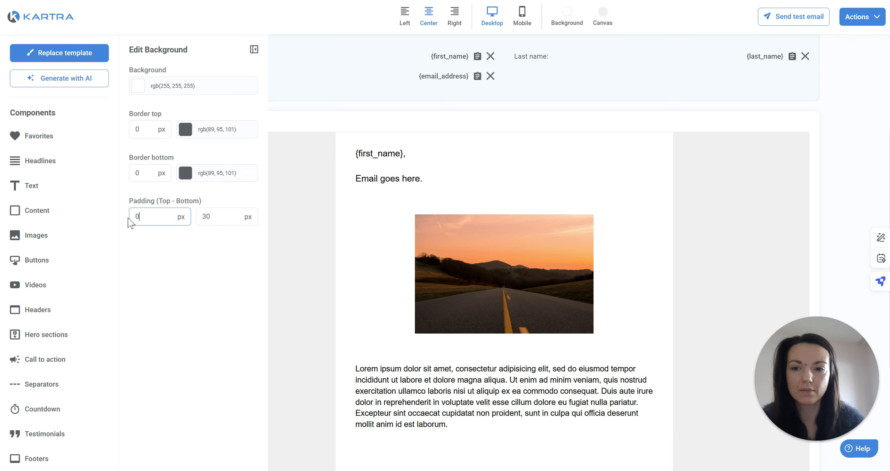
type("0")
double_click(202, 217)
type("0")
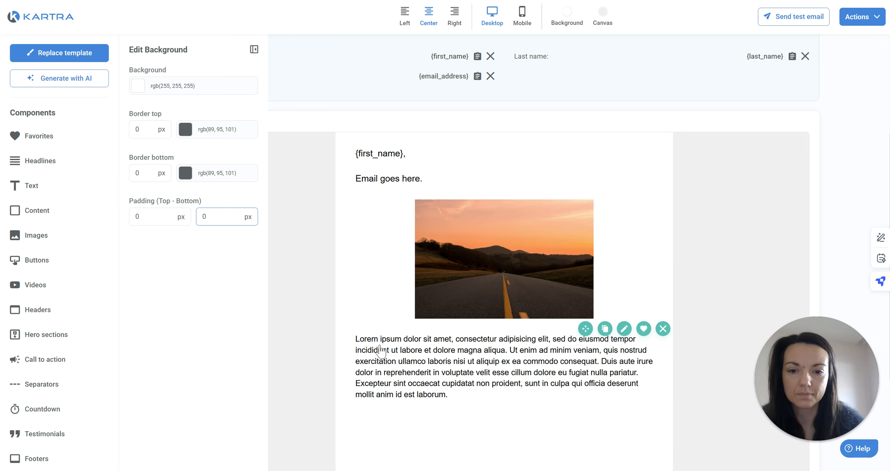
left_click(726, 256)
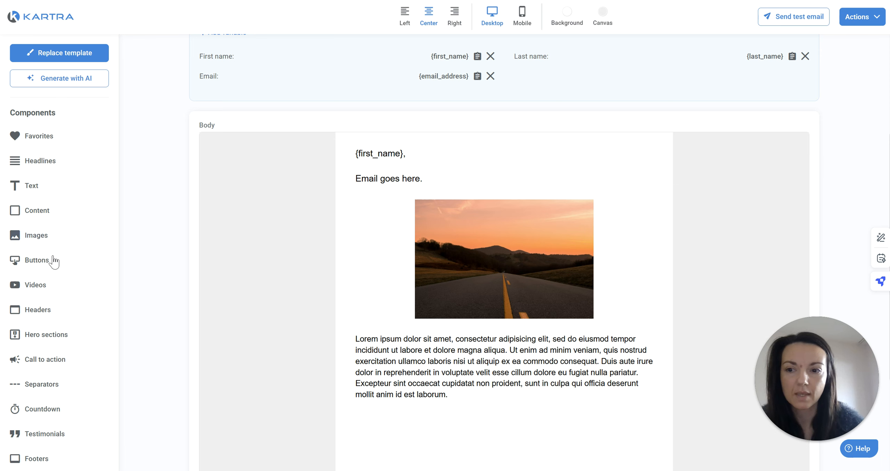
Insert a single button block below the image, with background rgb(253, 203, 110) from the AI palette and black text, rgb(0, 0, 0)
left_click(48, 265)
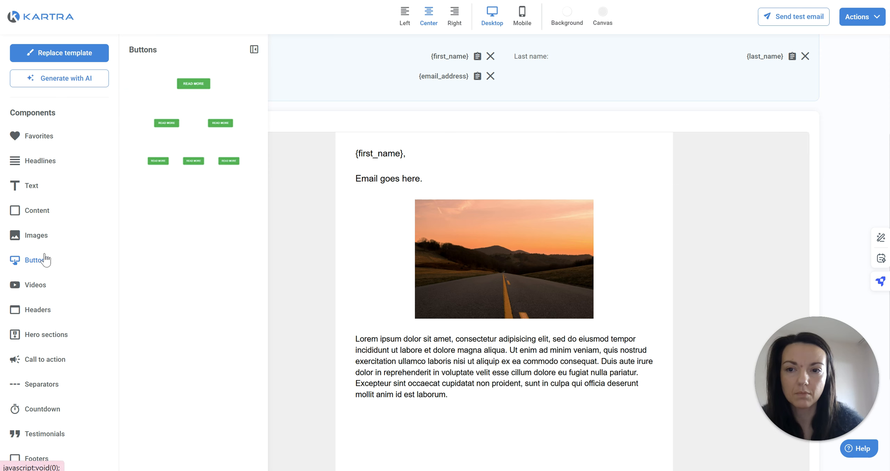
left_click_drag(183, 86, 512, 347)
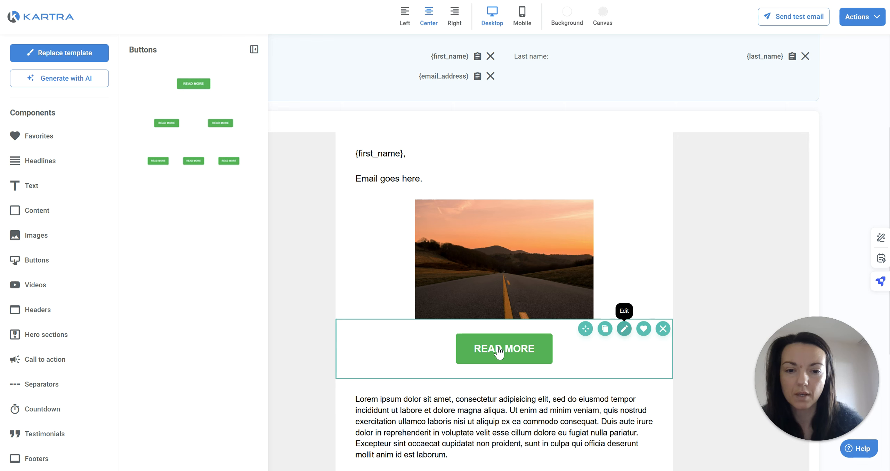
left_click(484, 343)
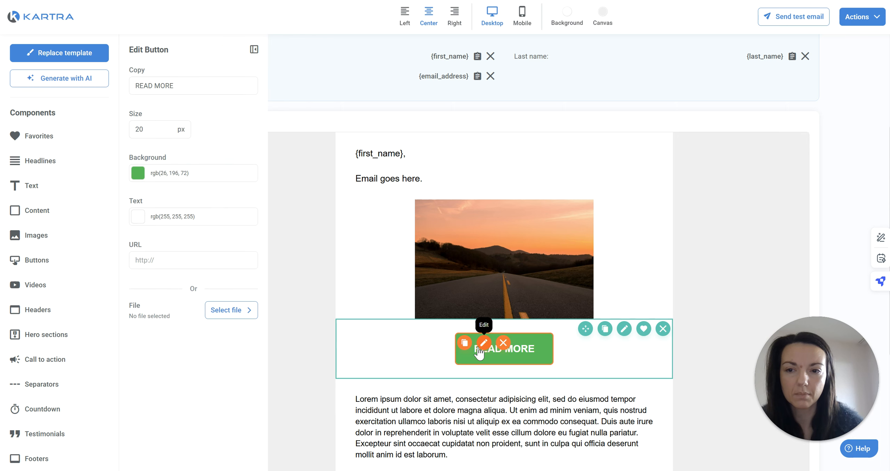
left_click(187, 174)
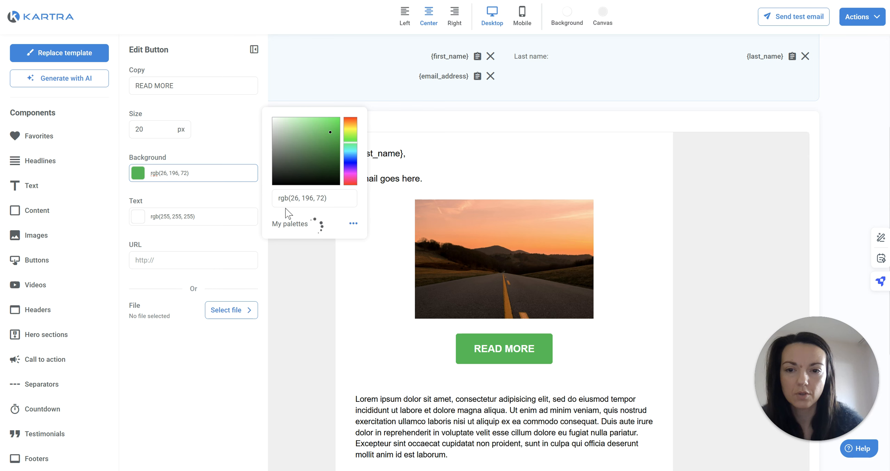
left_click(297, 242)
left_click(314, 241)
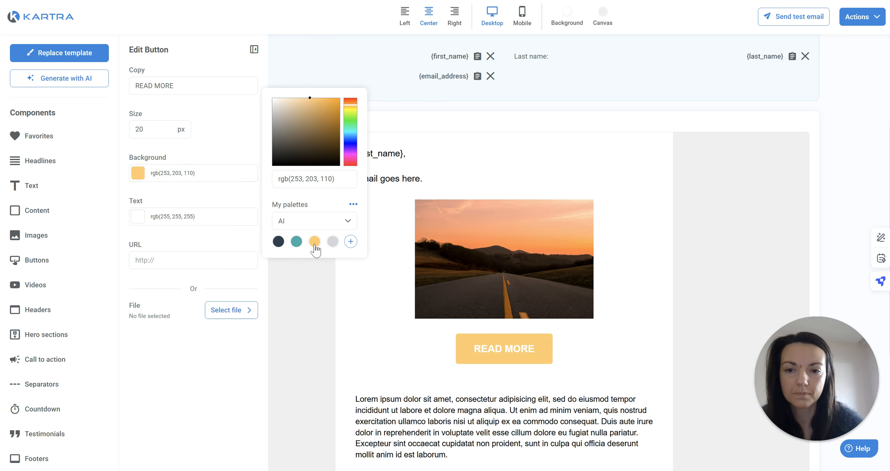
left_click(160, 217)
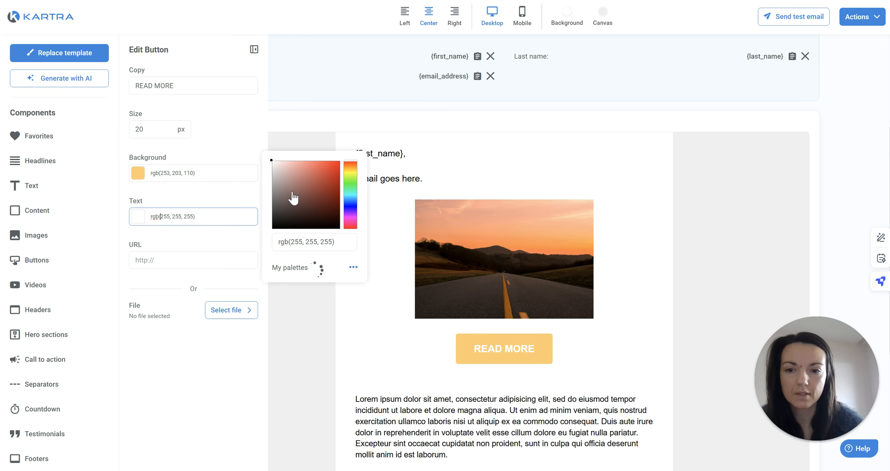
left_click_drag(335, 215, 352, 241)
Link the button to the URL scaleandsimplify.com
left_click(176, 262)
type("sc")
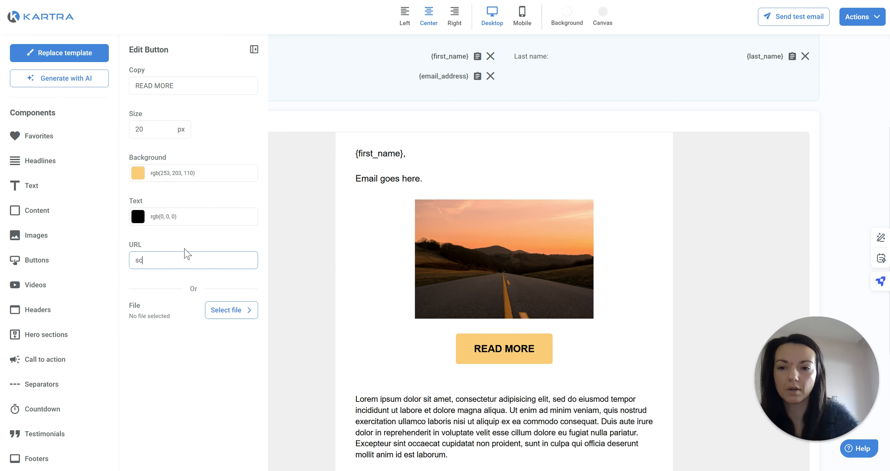
type("aleandsimplify.com")
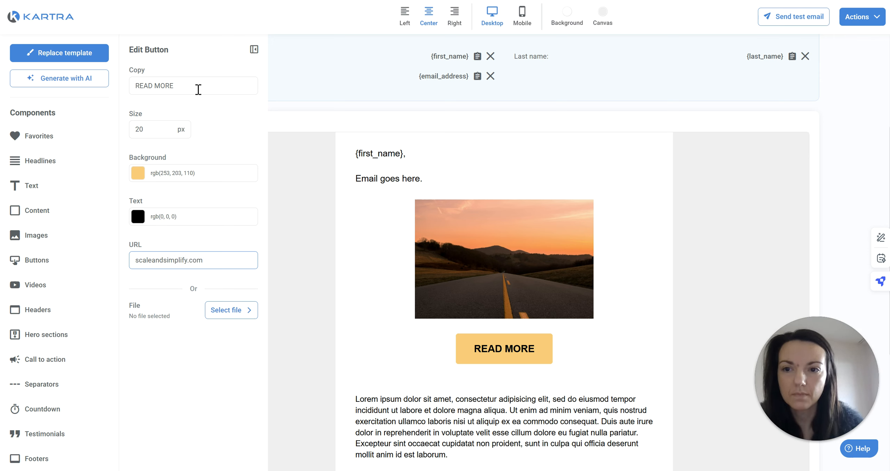
left_click_drag(197, 87, 104, 103)
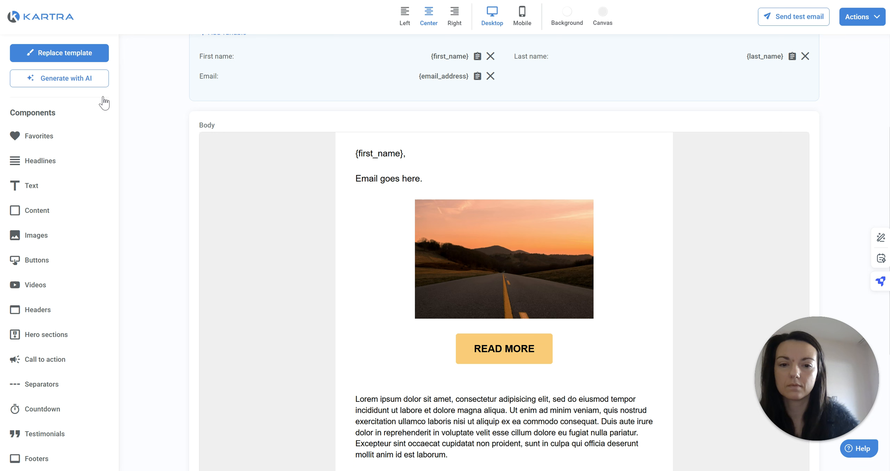
Change the button's copy to "Learn More" and finish editing the button
left_click(483, 349)
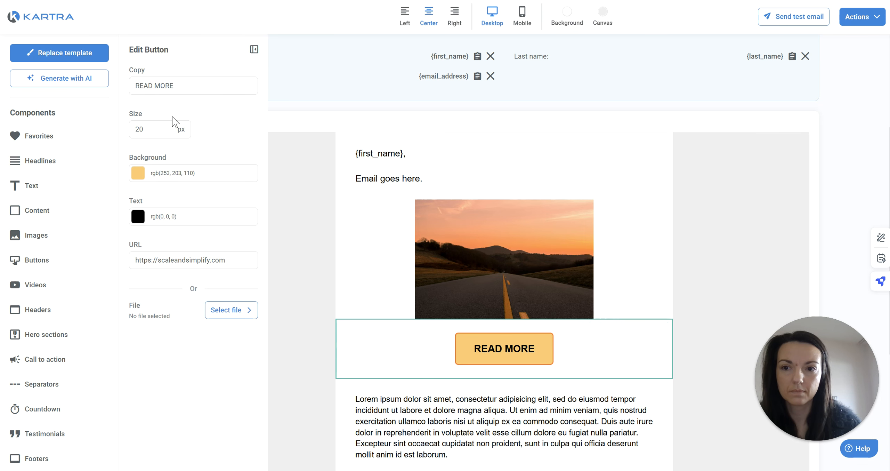
triple_click(167, 87)
type("I")
key("BackSpace")
type("Learn More")
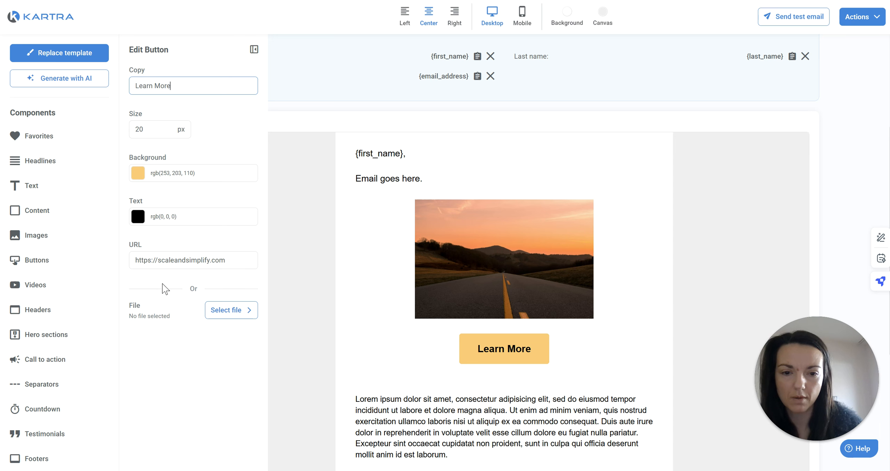
triple_click(145, 316)
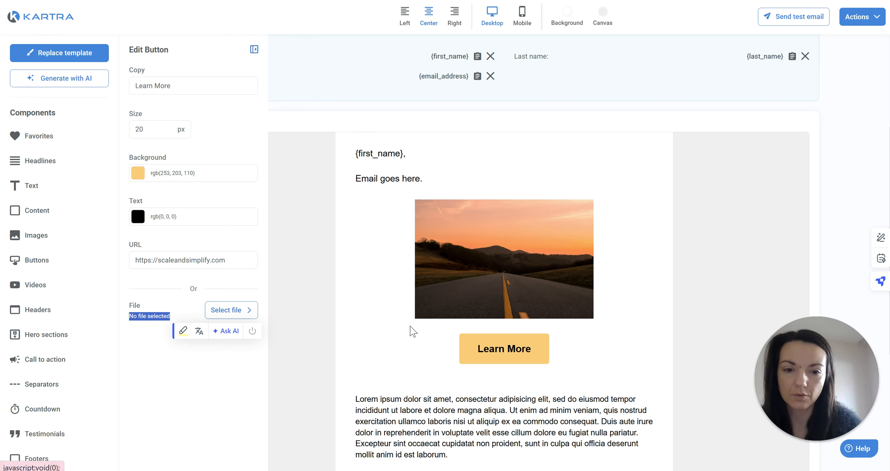
left_click(255, 49)
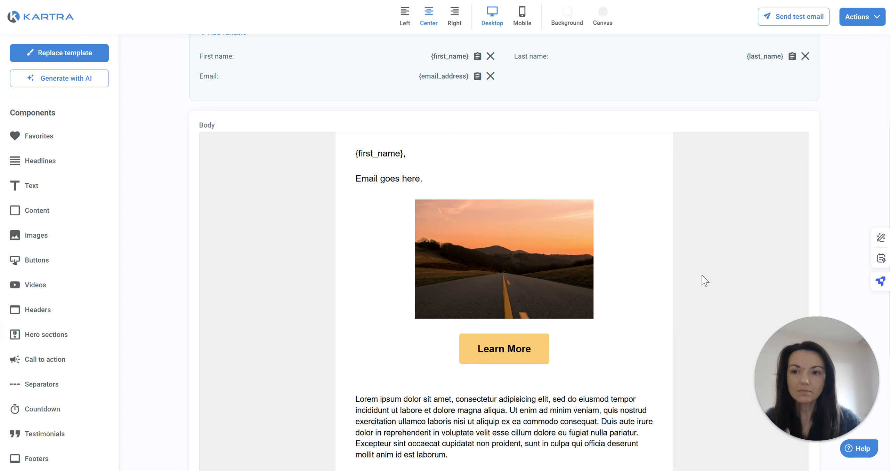
Review the email body layout and the color options for its background
scroll(700, 247, "down", 1)
scroll(701, 246, "up", 5)
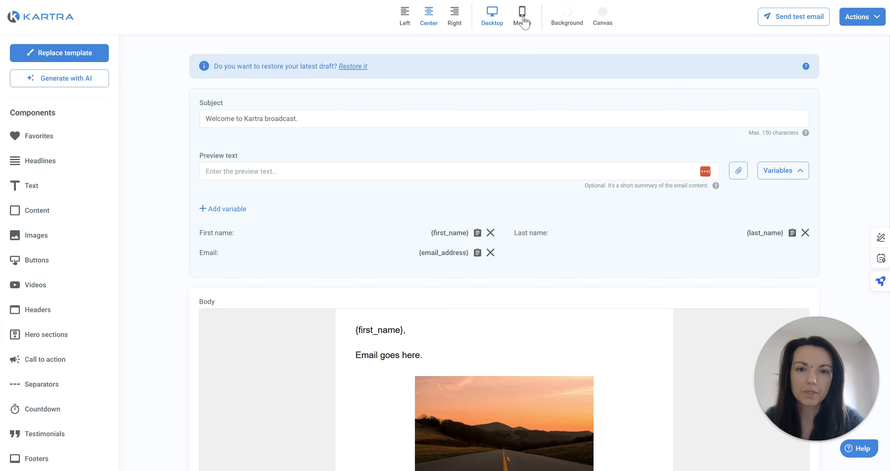
left_click(568, 13)
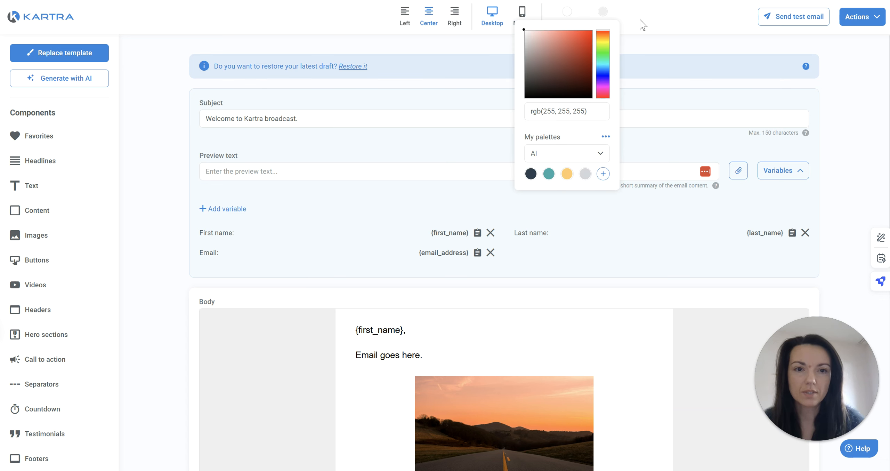
left_click(652, 80)
scroll(674, 170, "down", 7)
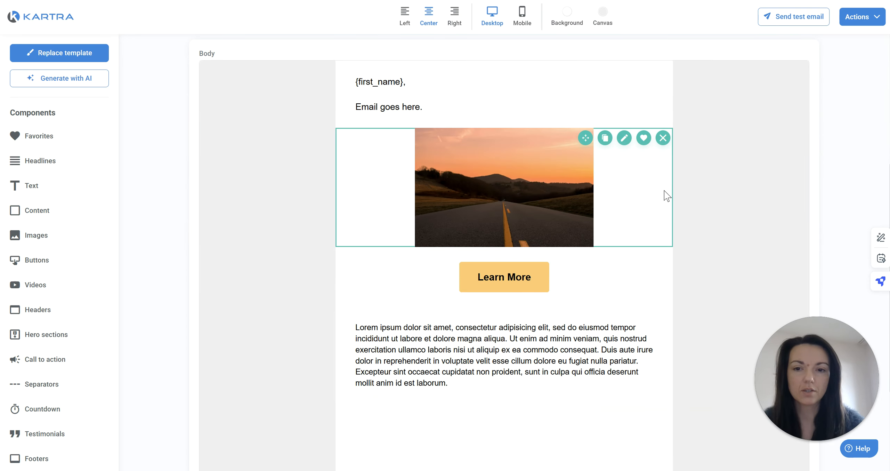
scroll(664, 191, "up", 2)
scroll(664, 189, "up", 4)
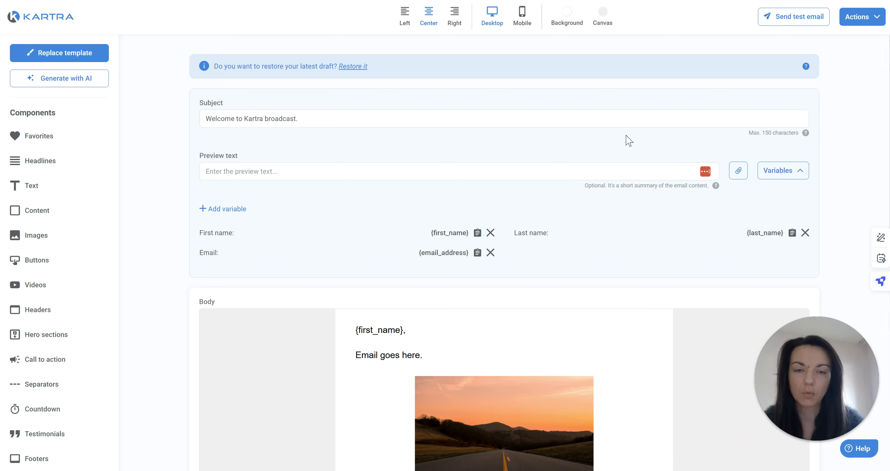
Set the canvas color around the email body to white, rgb(255, 255, 255)
left_click(604, 12)
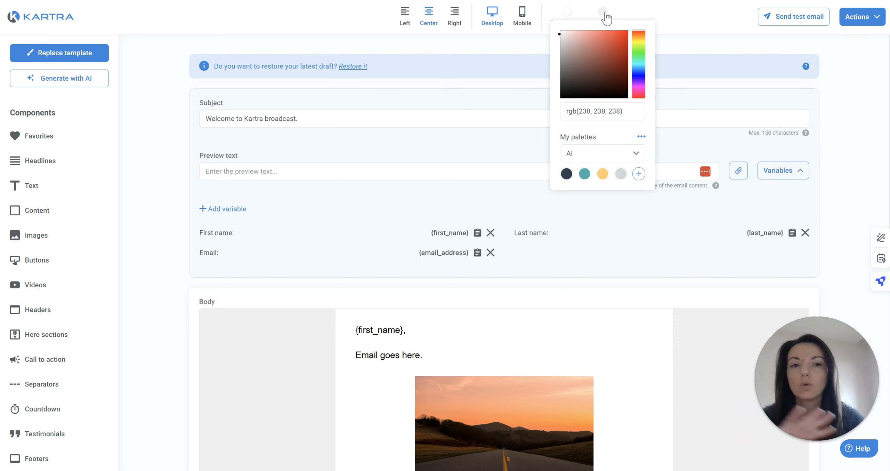
left_click_drag(589, 56, 556, 32)
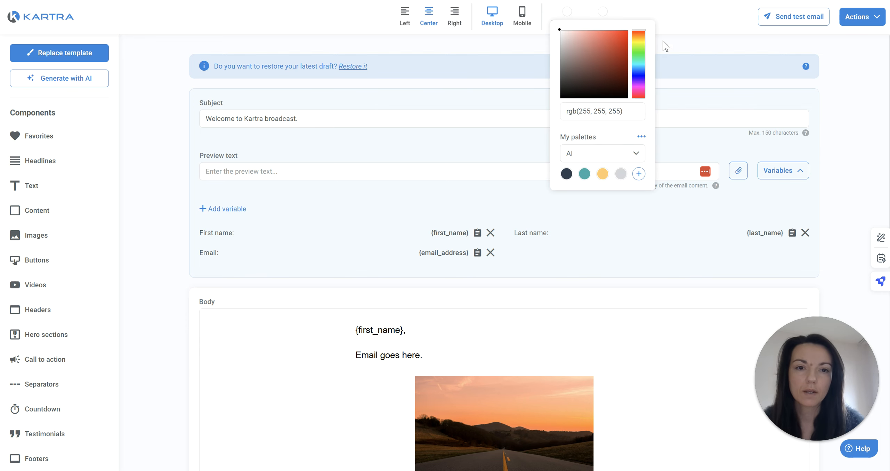
left_click(613, 23)
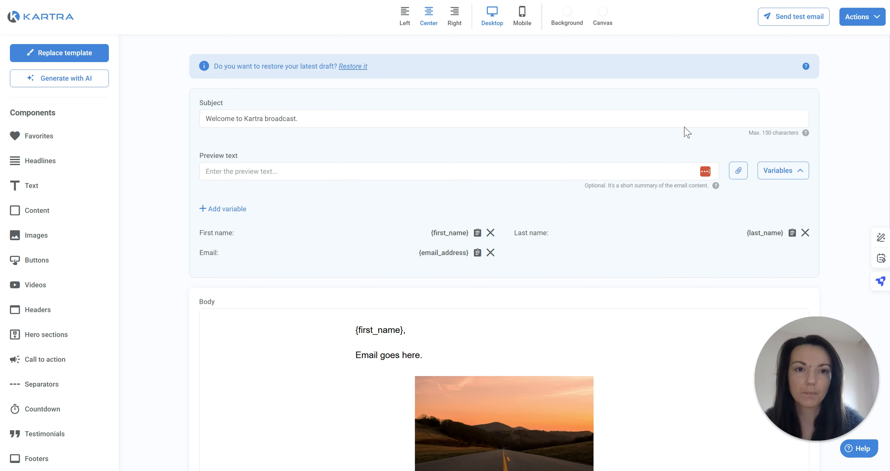
left_click(774, 18)
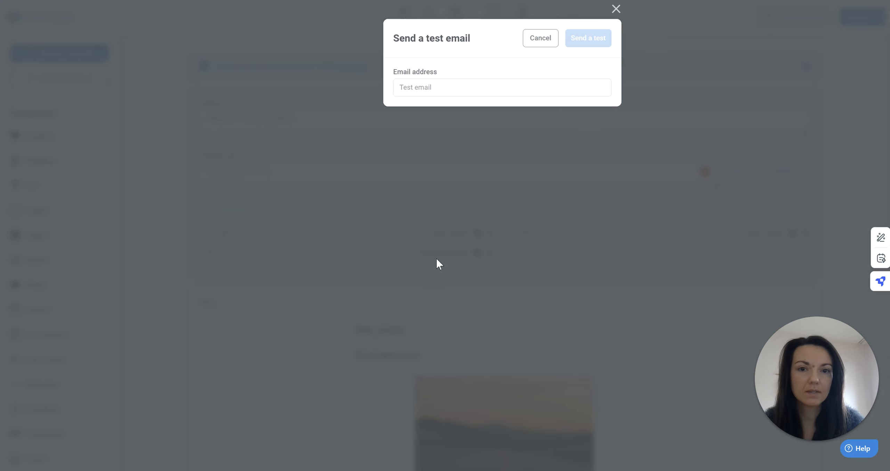
left_click(470, 89)
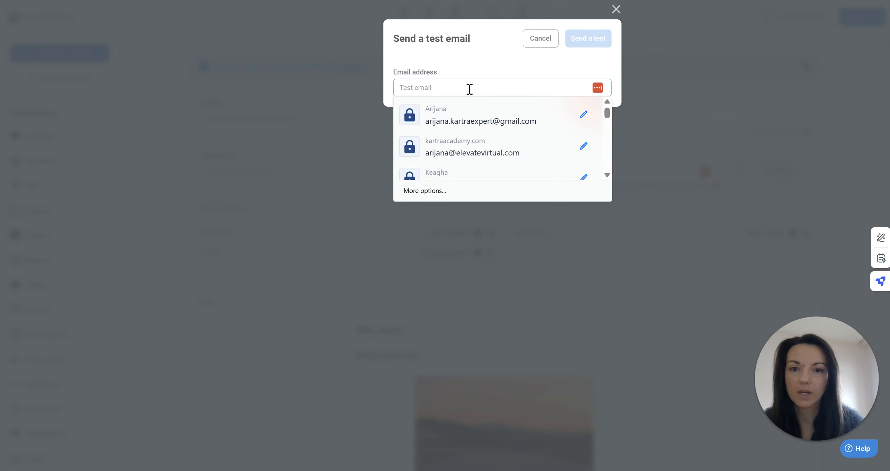
left_click(541, 39)
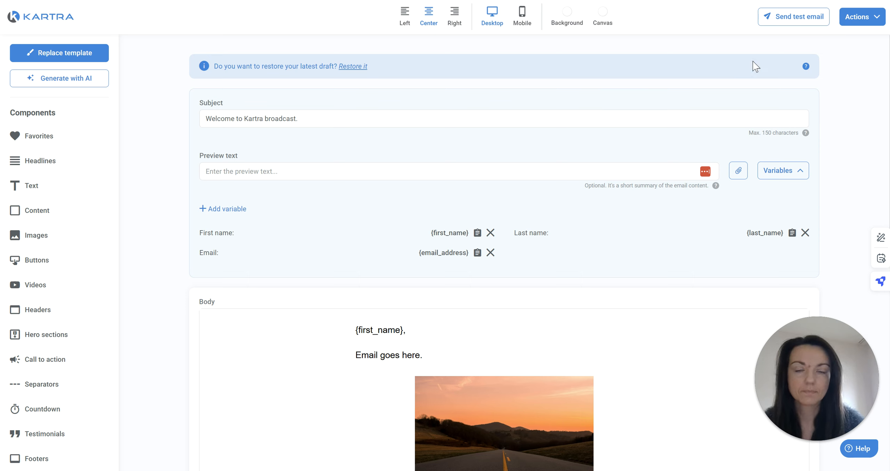
Save the email and exit the editor, reviewing the finished message on the broadcast's page
left_click(877, 17)
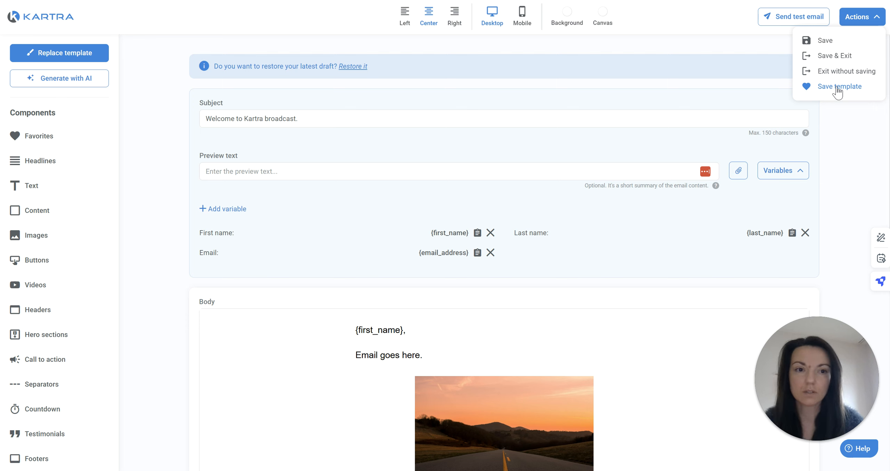
left_click(833, 56)
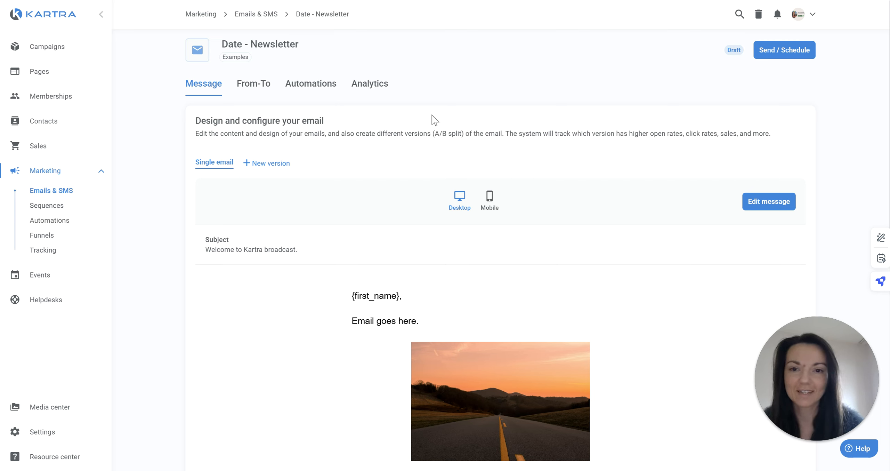
scroll(494, 191, "down", 8)
scroll(494, 191, "down", 4)
scroll(497, 198, "up", 12)
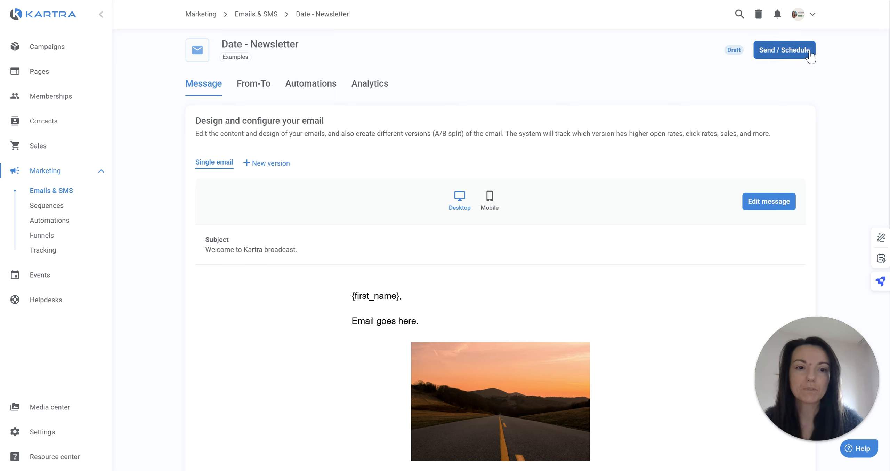
Choose to schedule the broadcast for sending at a later time, on 04/09/2025 at 8:15 AM
left_click(787, 58)
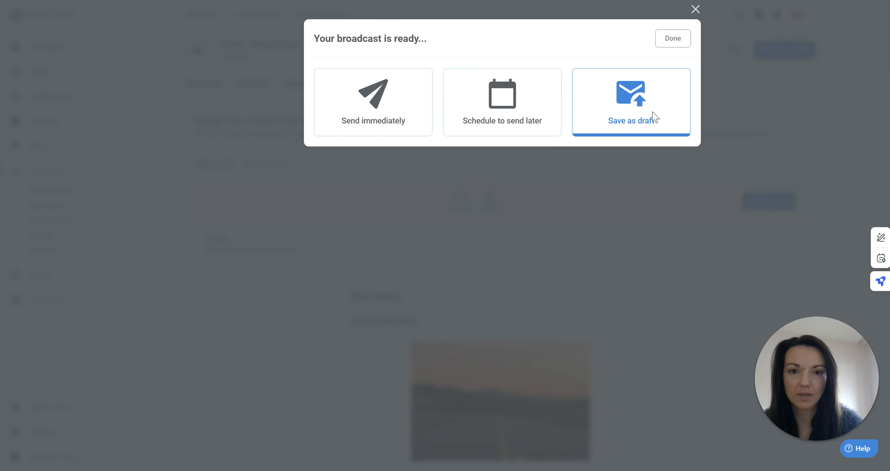
left_click(366, 123)
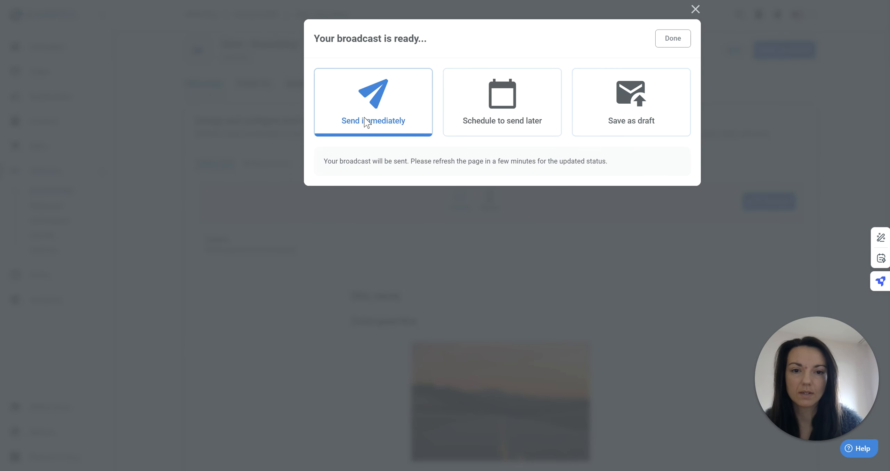
left_click(486, 106)
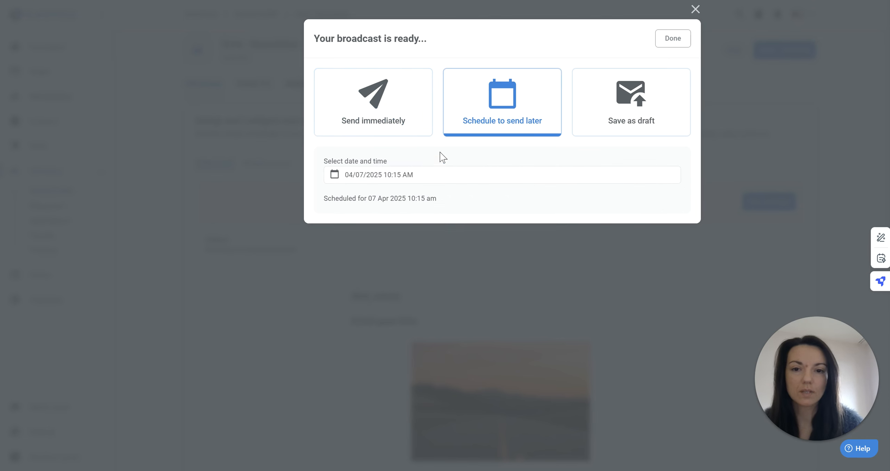
left_click(377, 172)
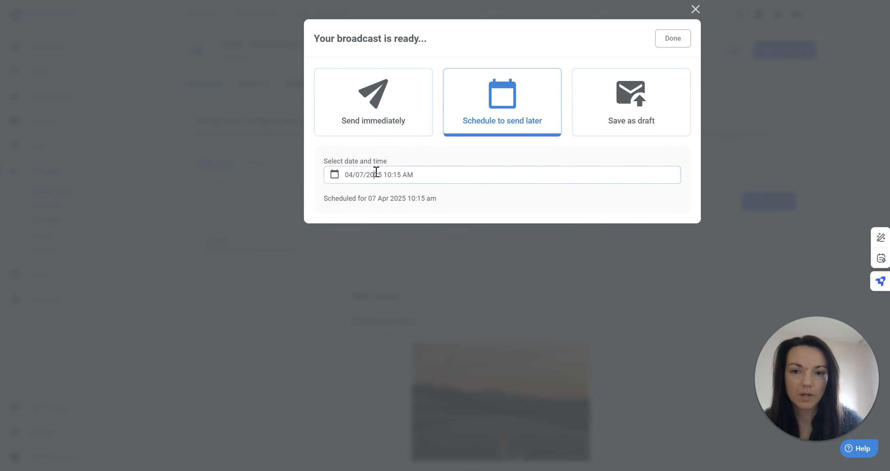
left_click(388, 263)
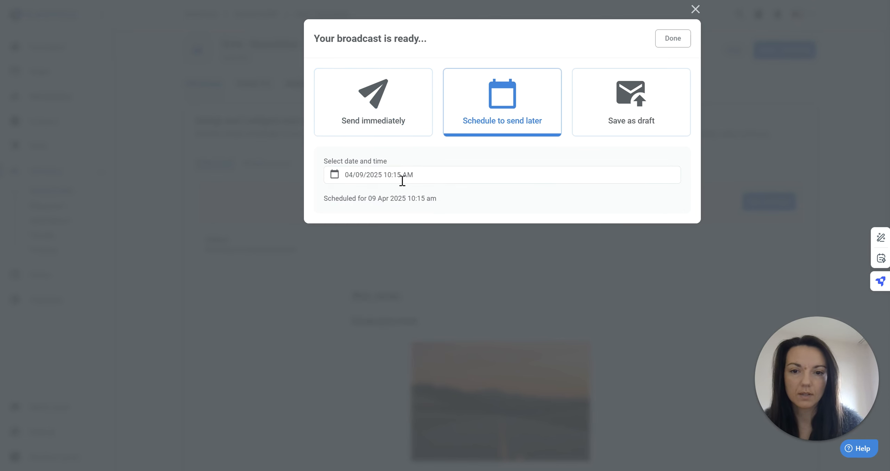
left_click(394, 174)
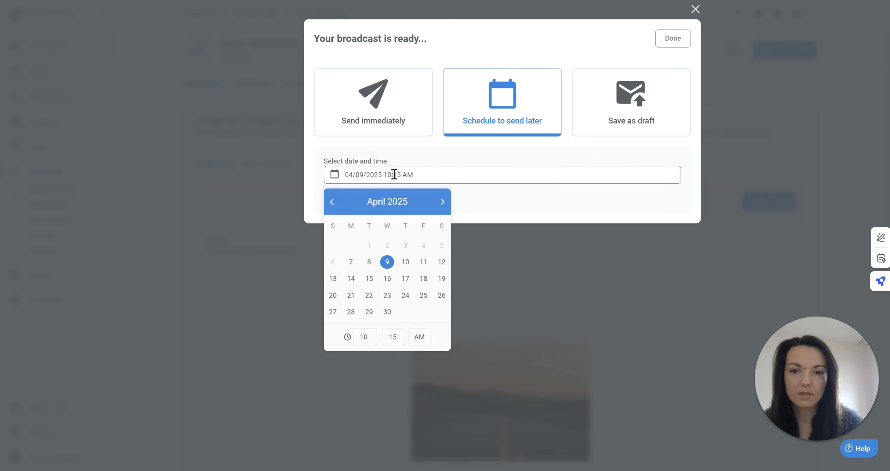
left_click(373, 339)
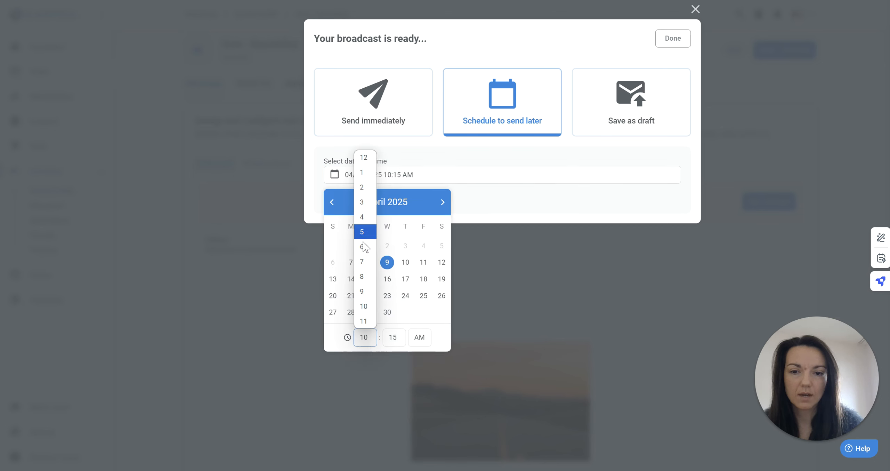
left_click(364, 277)
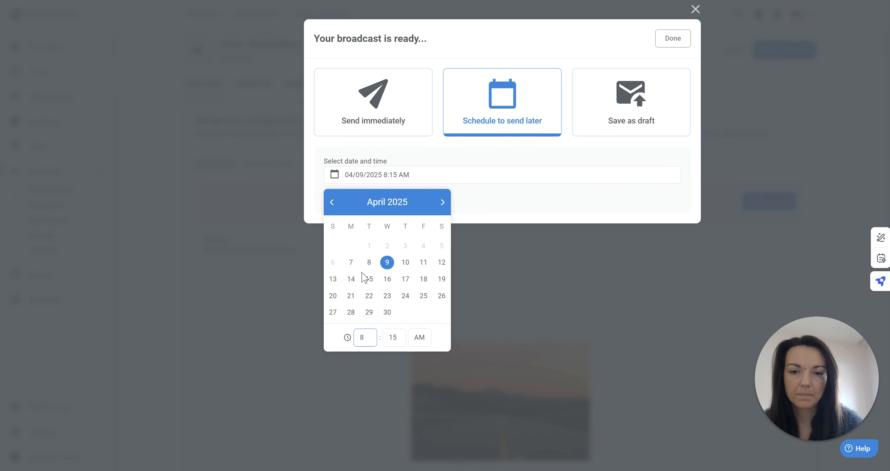
left_click(517, 205)
Check the scheduled date and time, confirm the schedule and dismiss the completion message
triple_click(400, 200)
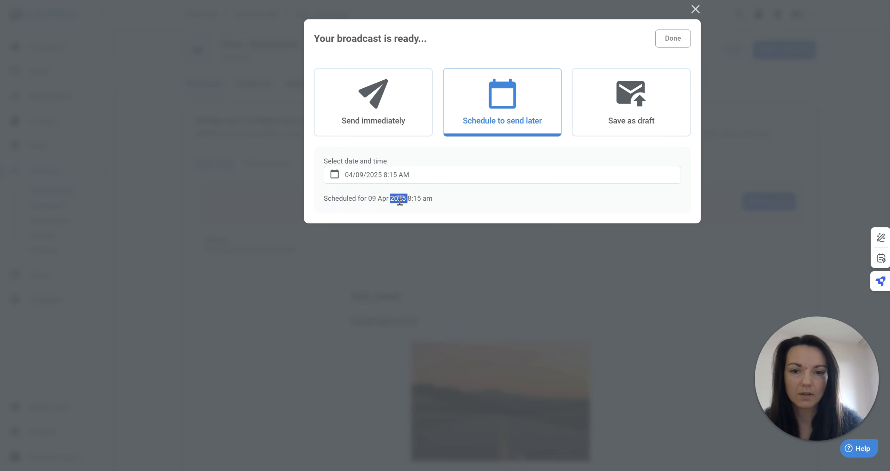
left_click(583, 202)
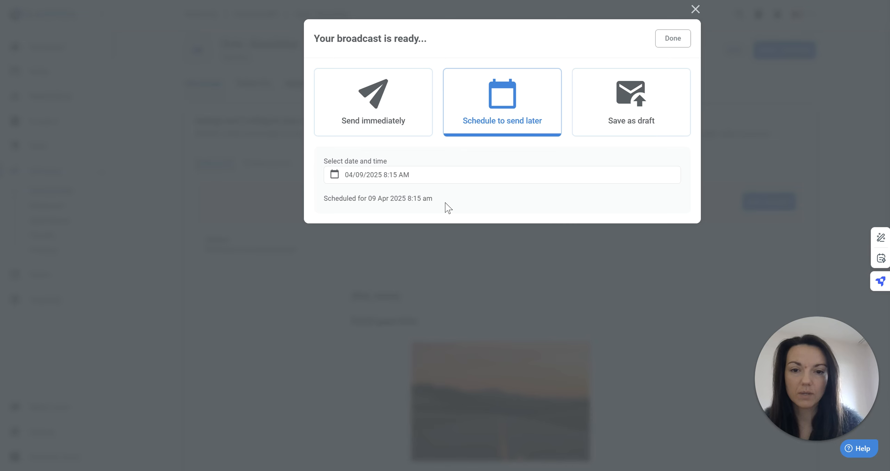
left_click_drag(407, 199, 451, 193)
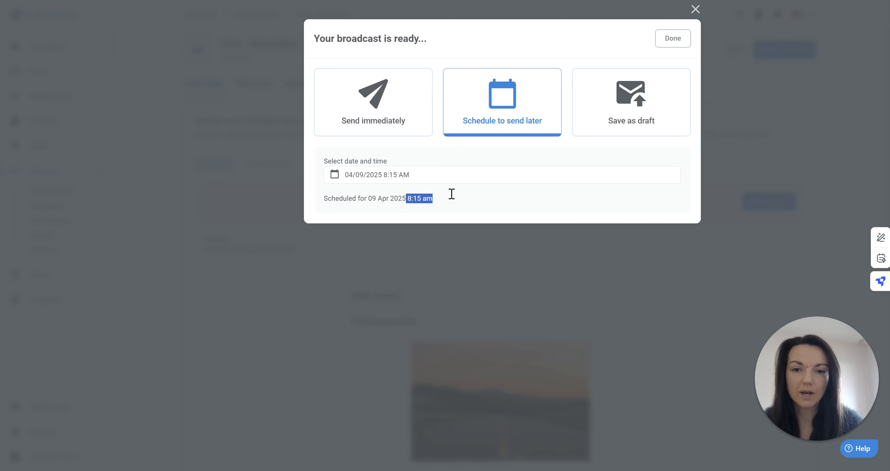
left_click(544, 200)
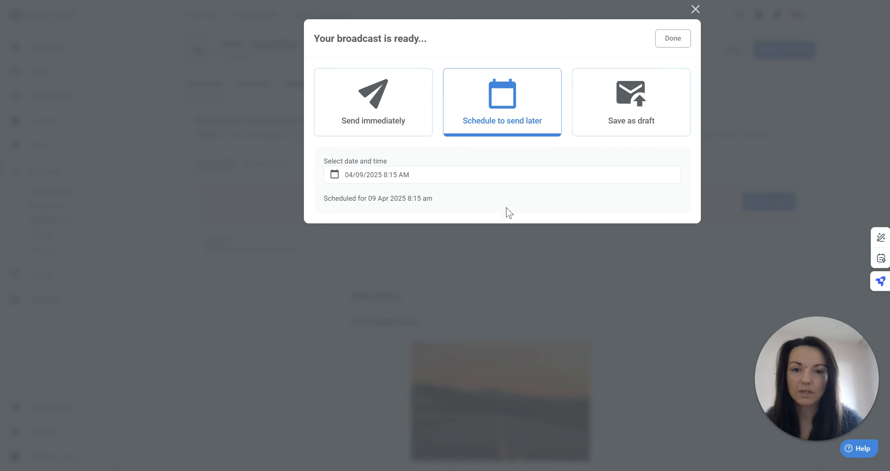
left_click_drag(414, 201, 407, 201)
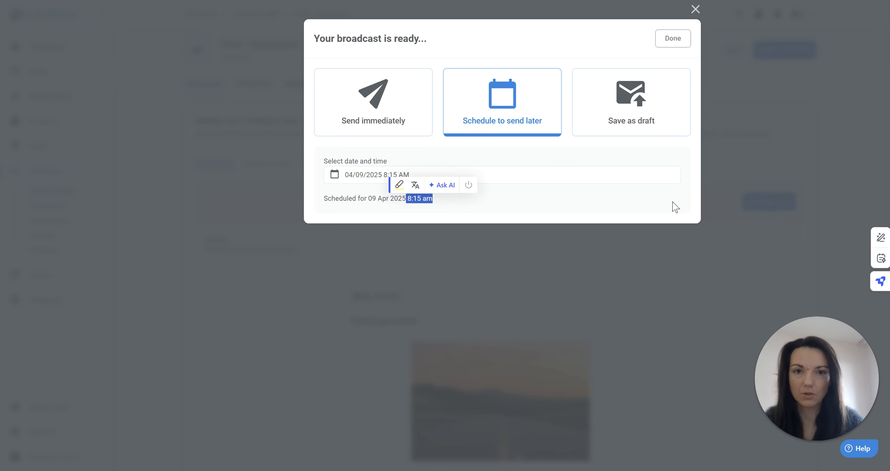
left_click(678, 209)
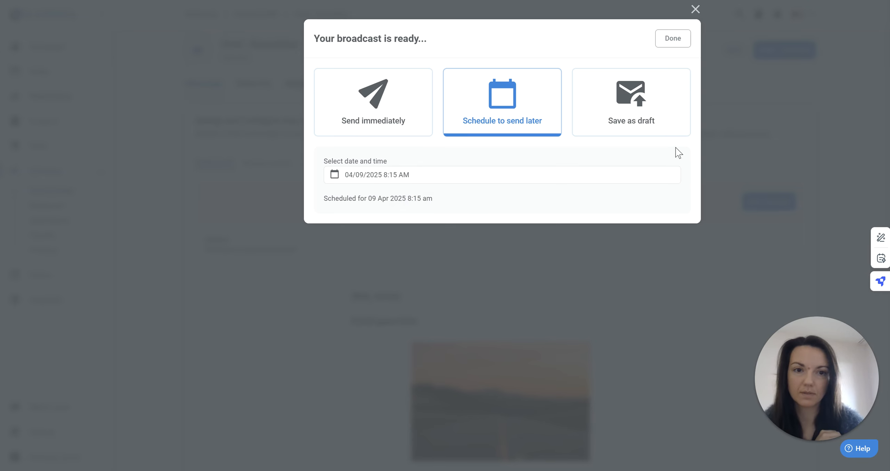
left_click(673, 40)
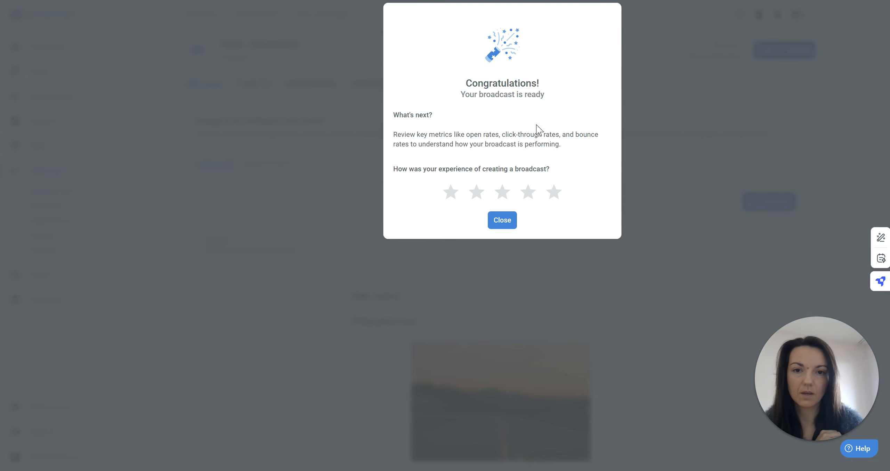
left_click(503, 240)
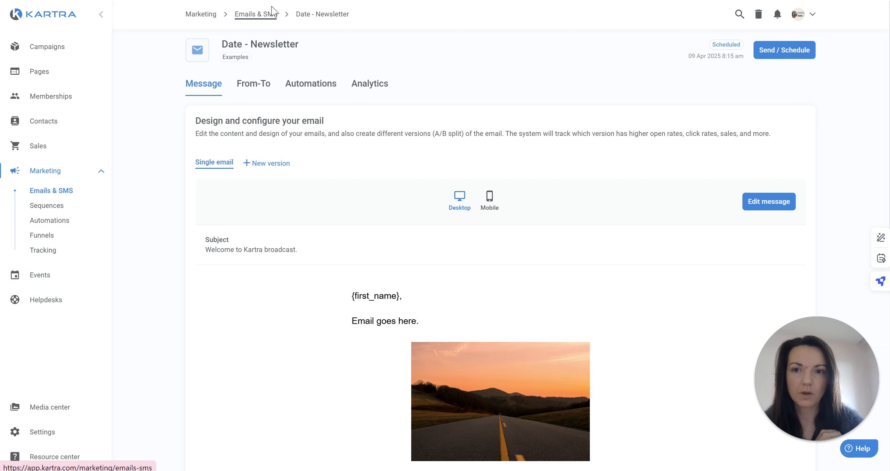
Return to the Emails & SMS list and check the planned send date of Date - Newsletter
left_click(254, 14)
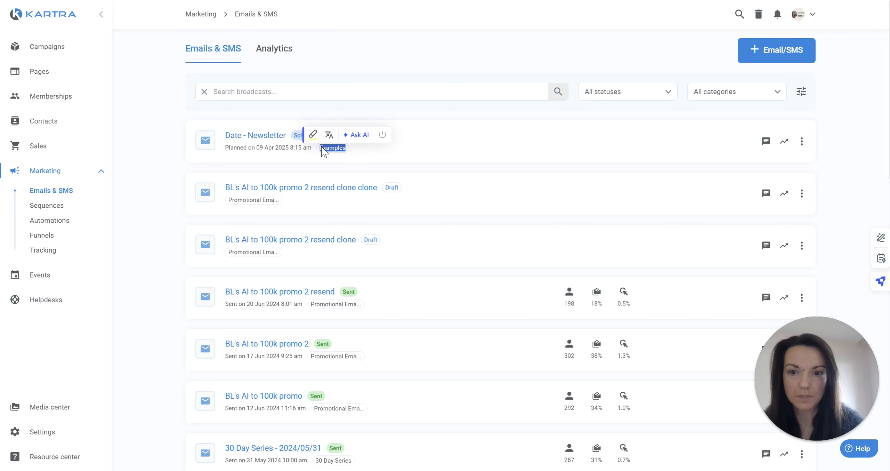
left_click_drag(231, 147, 308, 147)
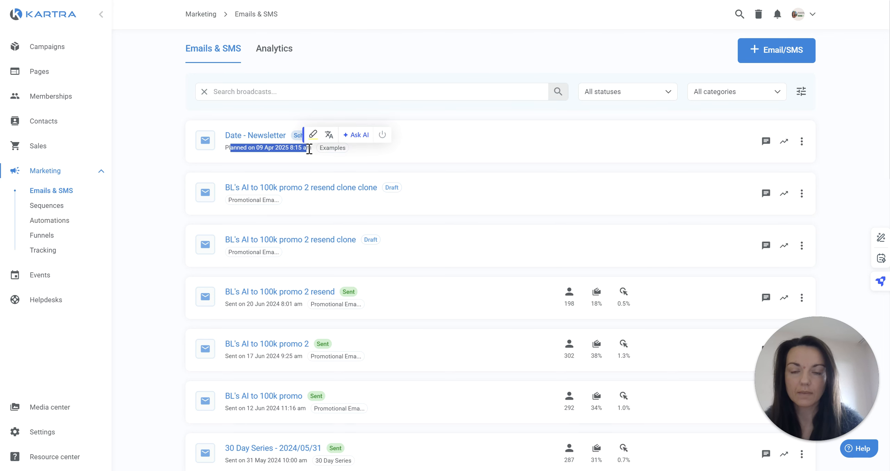
left_click(504, 148)
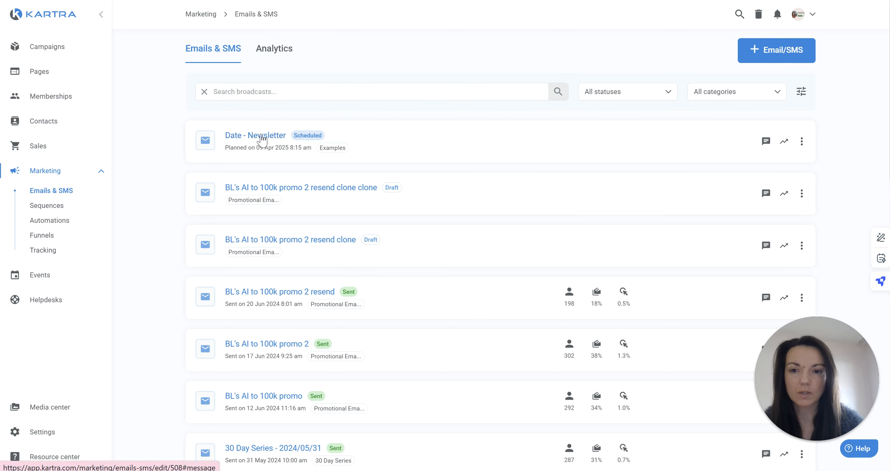
Preview the Date - Newsletter email from the broadcast list, look through its full content and close the preview
left_click(206, 142)
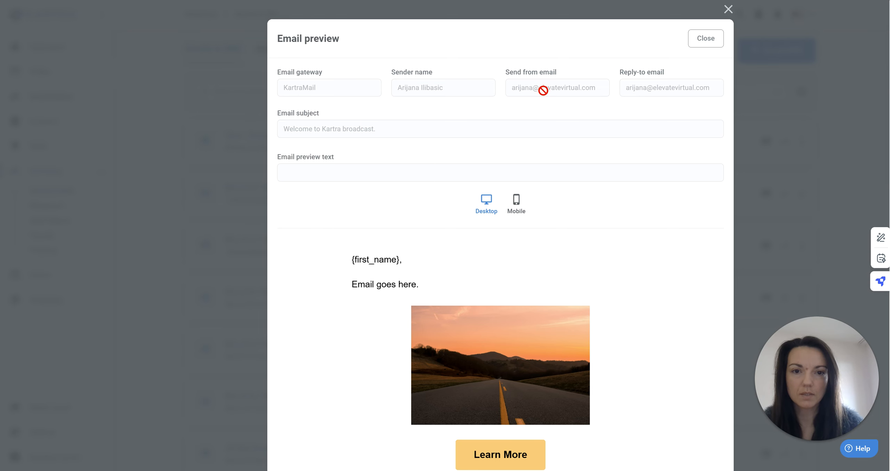
scroll(550, 98, "down", 3)
scroll(543, 139, "down", 5)
scroll(704, 264, "up", 8)
left_click(705, 39)
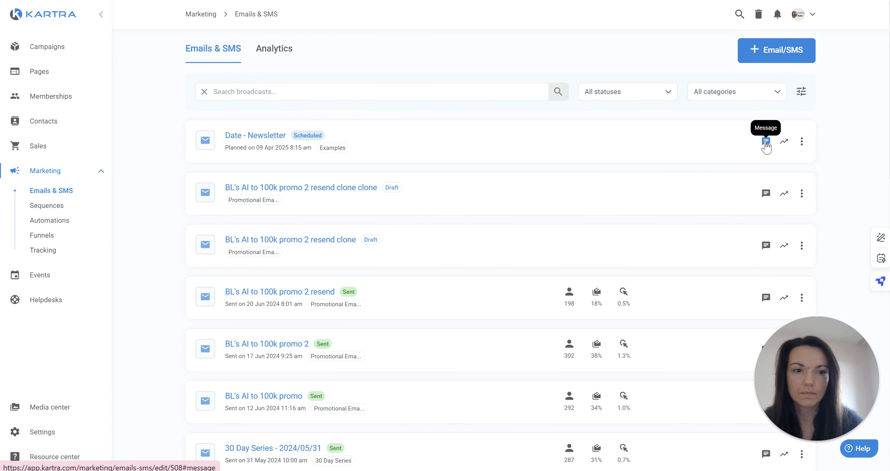
View the automations of the Date - Newsletter broadcast and return to the broadcast list
left_click(802, 143)
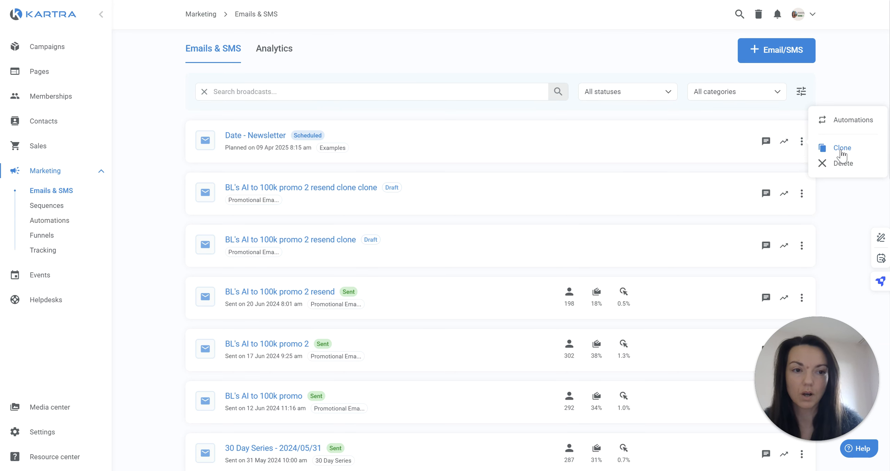
left_click(848, 122)
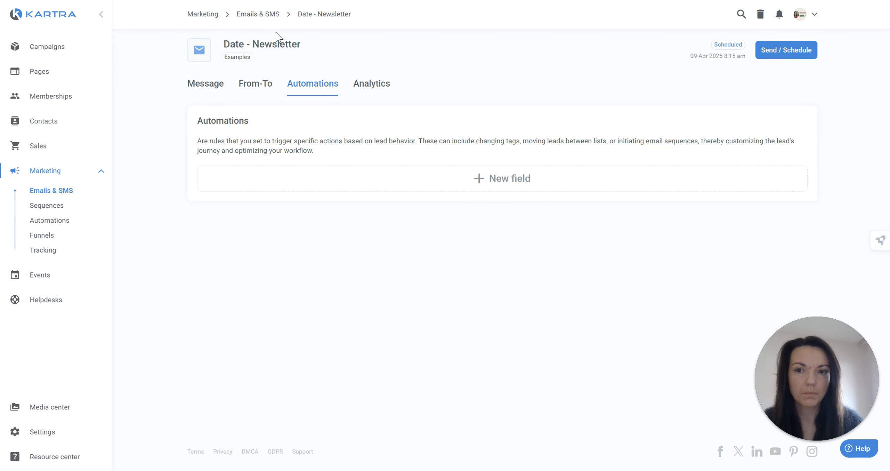
left_click(272, 15)
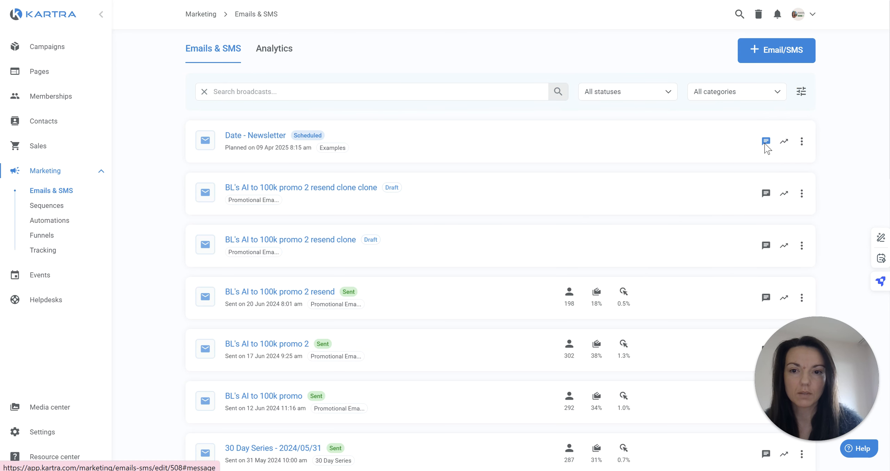
View the message page of Date - Newsletter, then return to the list and examine the sent broadcasts' statistics
left_click(765, 143)
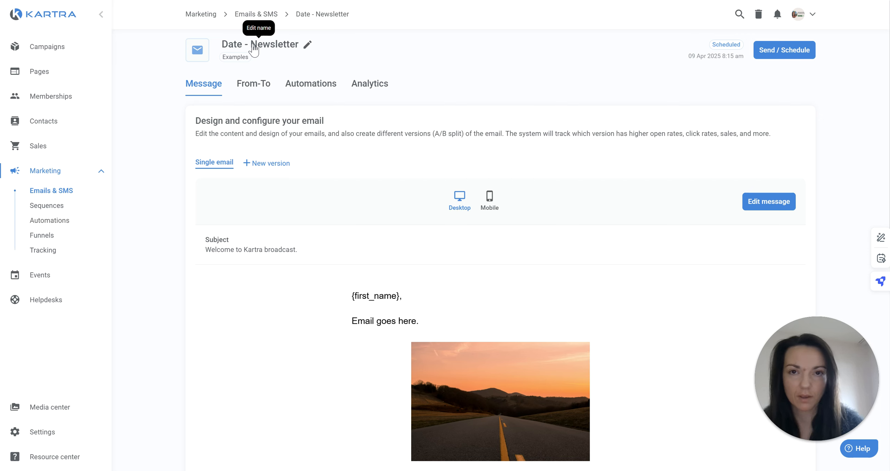
left_click(266, 15)
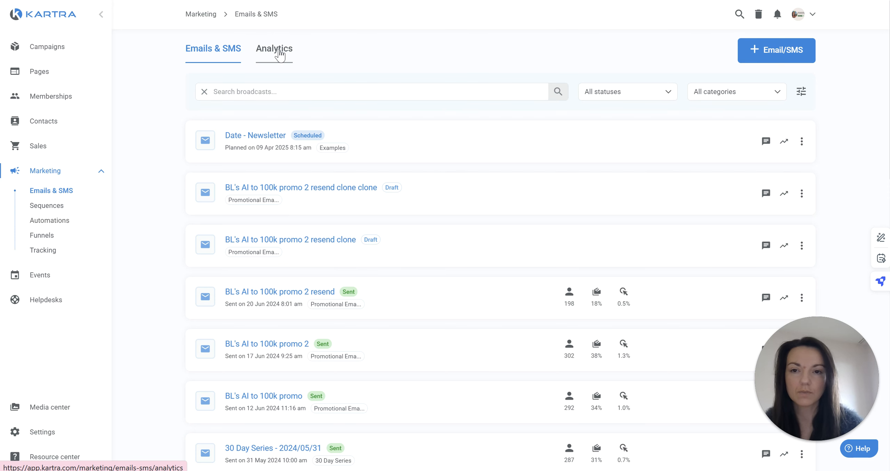
scroll(598, 359, "down", 20)
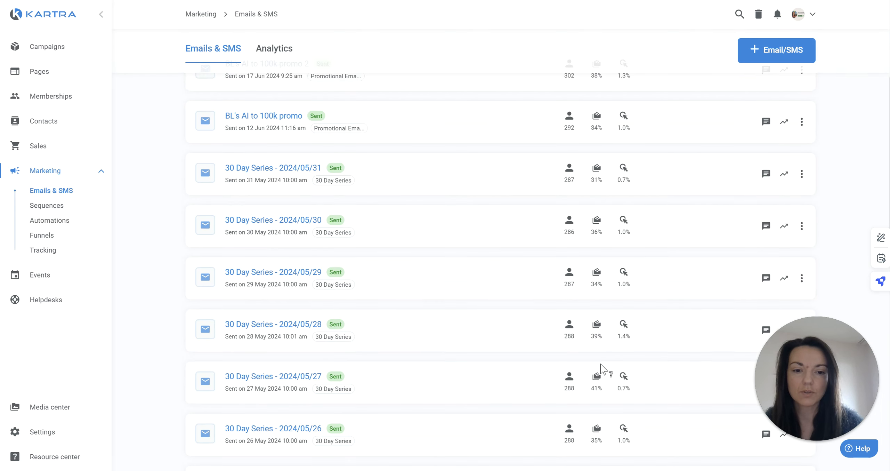
scroll(592, 343, "up", 20)
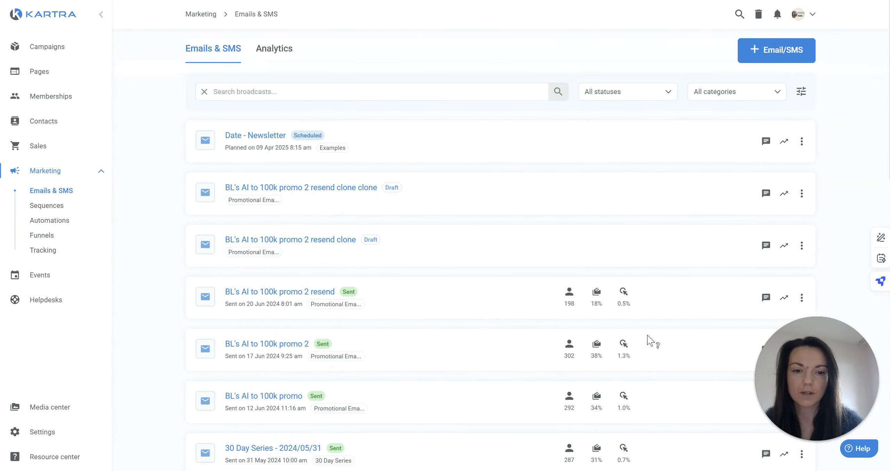